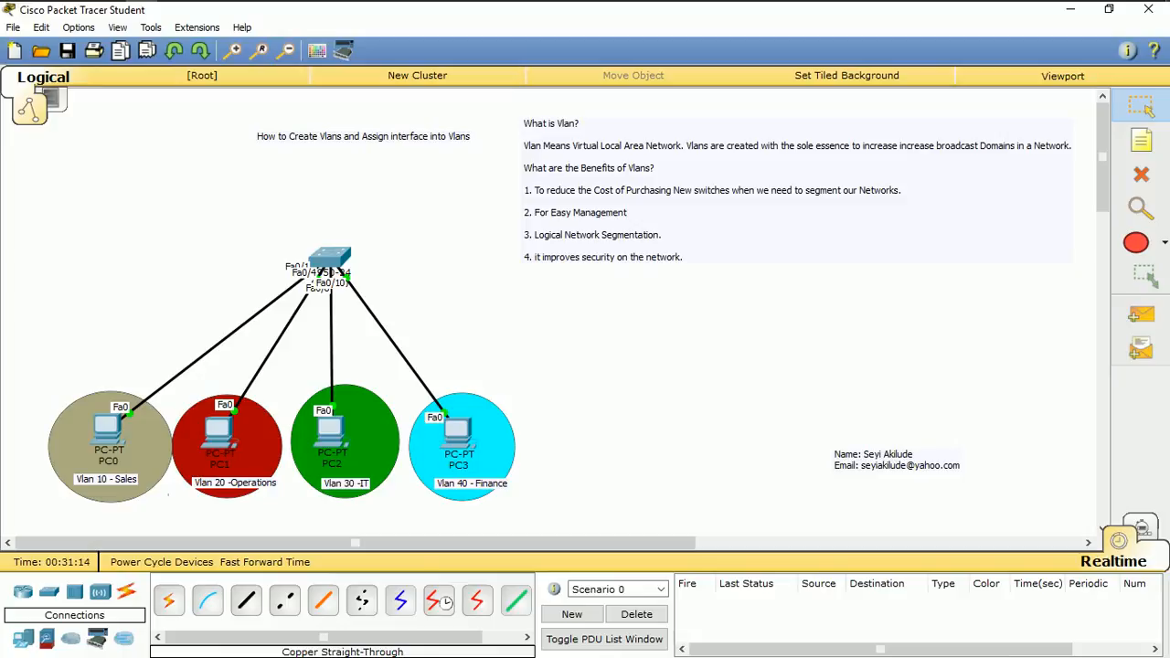
Open the command-line interface of the switch in the topology and start a console session
mouse_move(108, 444)
left_click(329, 259)
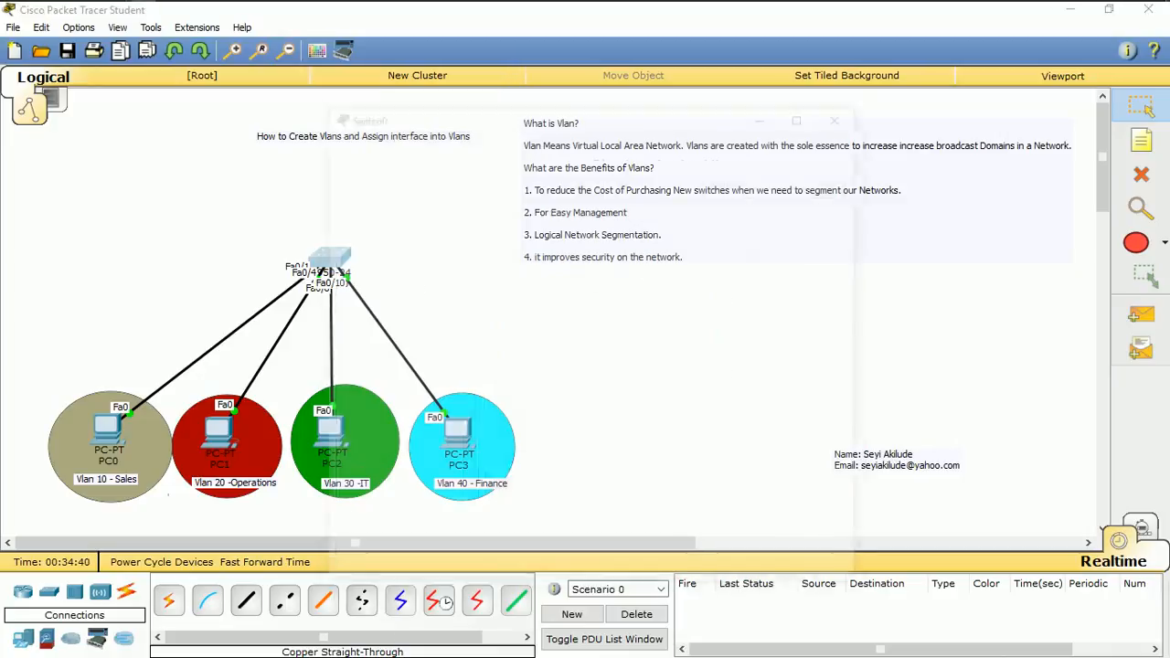
left_click(806, 112)
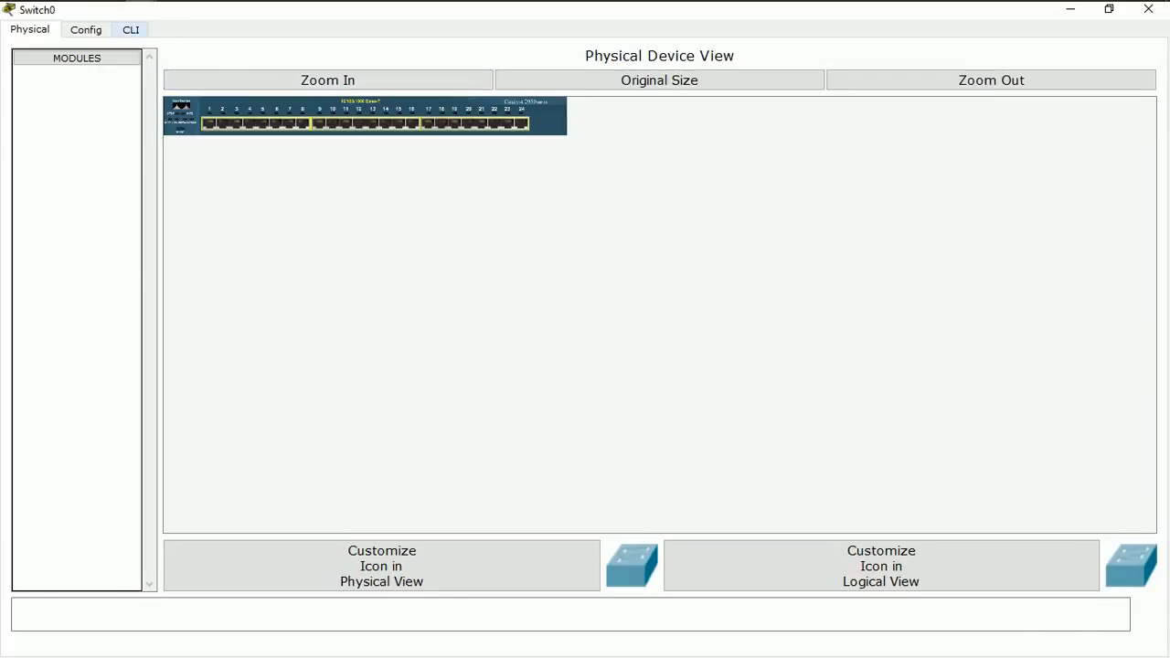
left_click(131, 30)
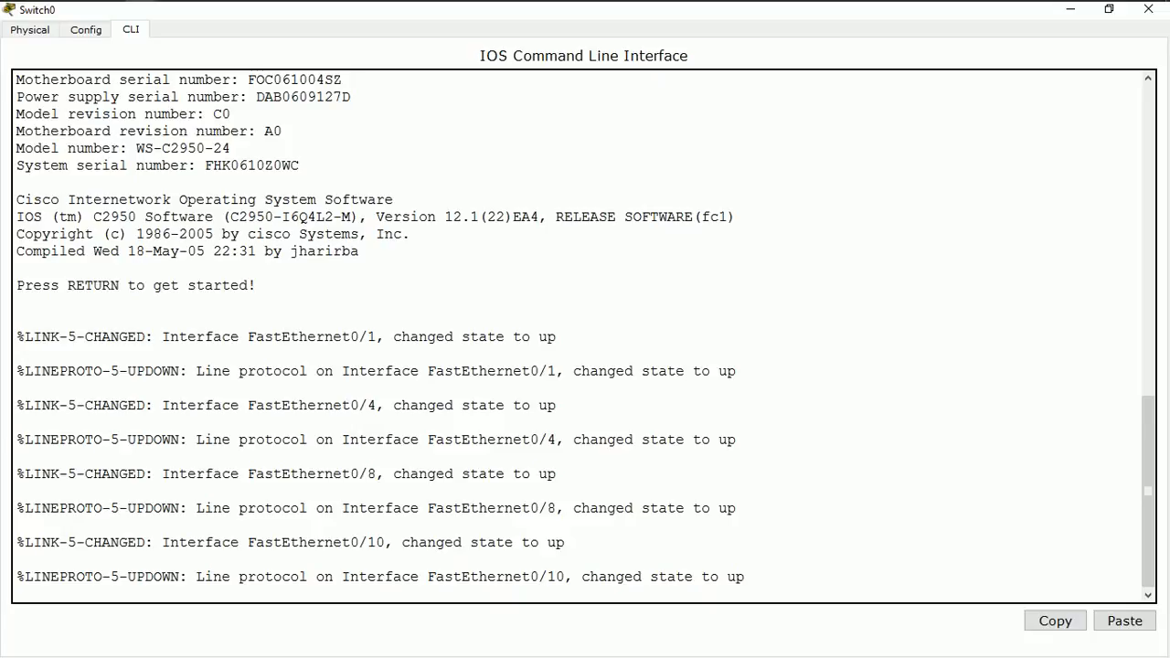
key("Return")
key("Return")
key("Return")
key("Return")
key("Return")
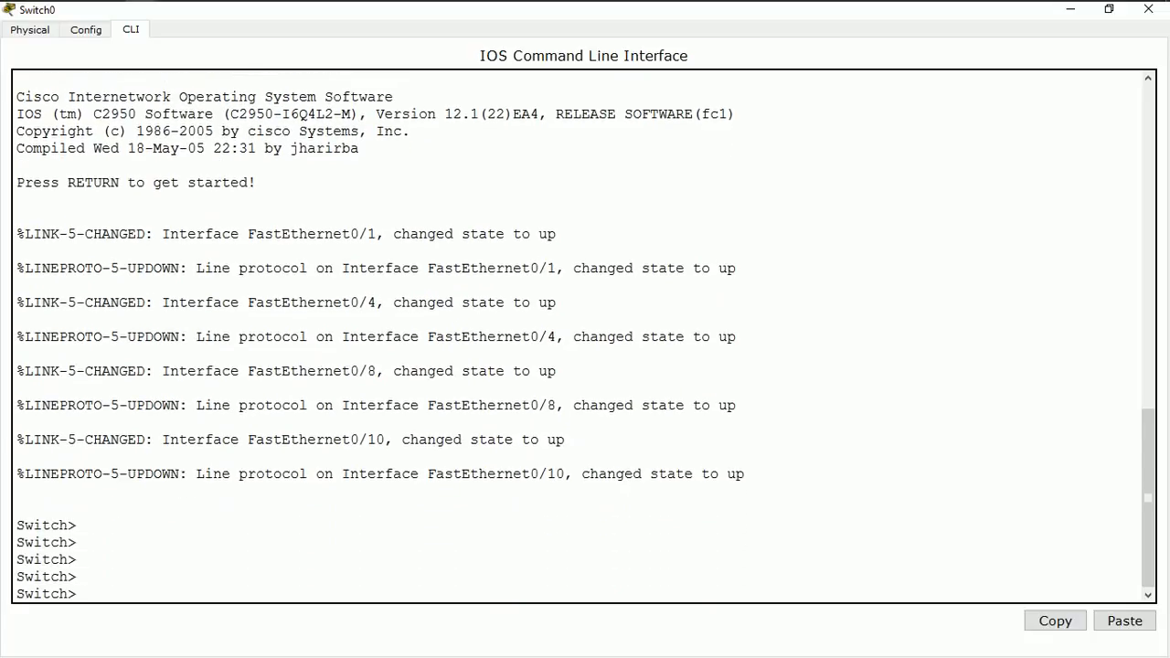
Enter privileged EXEC mode with en, and enter global configuration mode with conf t
type("n")
key("BackSpace")
type("en")
key("Return")
key("Return")
key("Return")
key("Return")
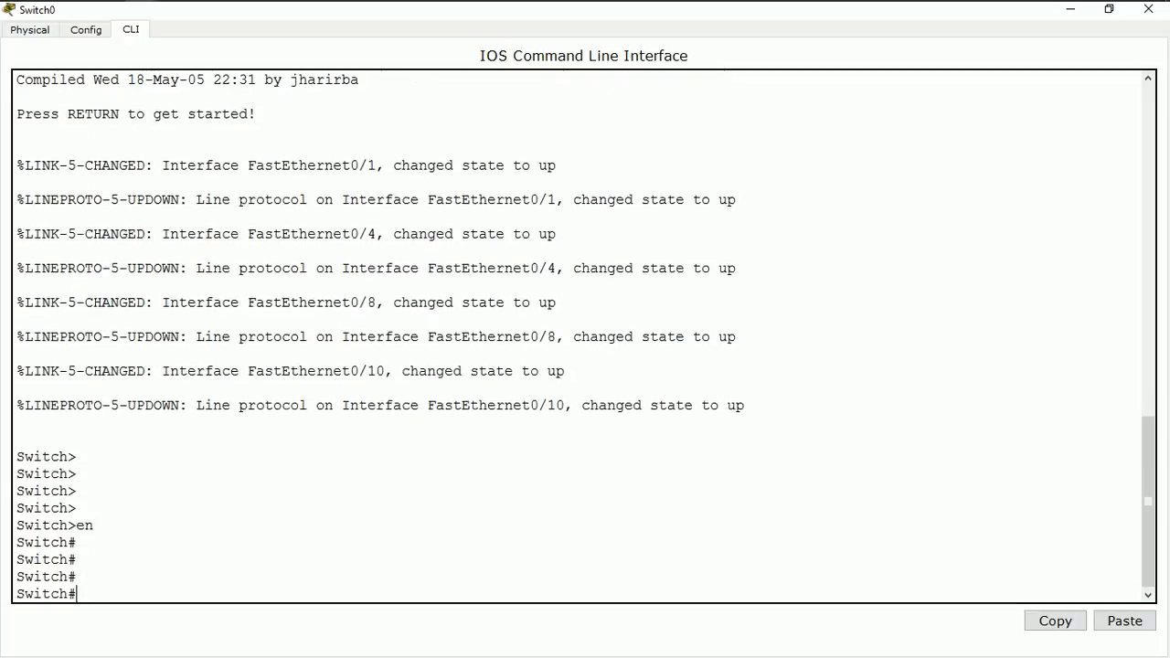
key("Return")
key("Return")
key("Return")
key("Return")
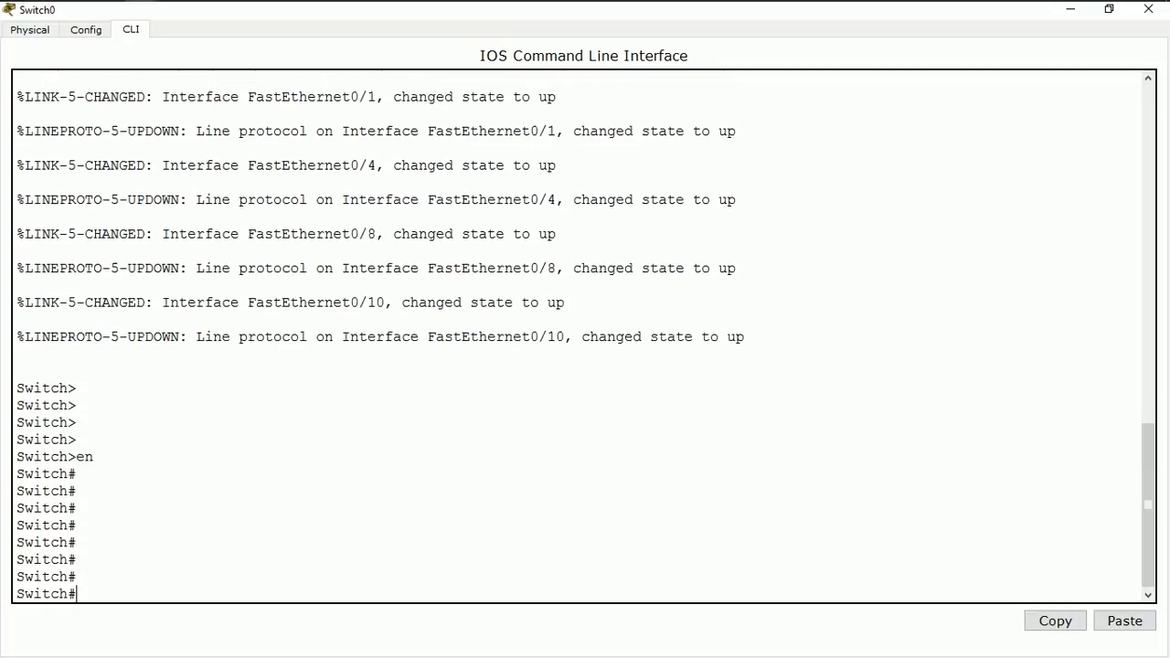
type("conf t")
key("Return")
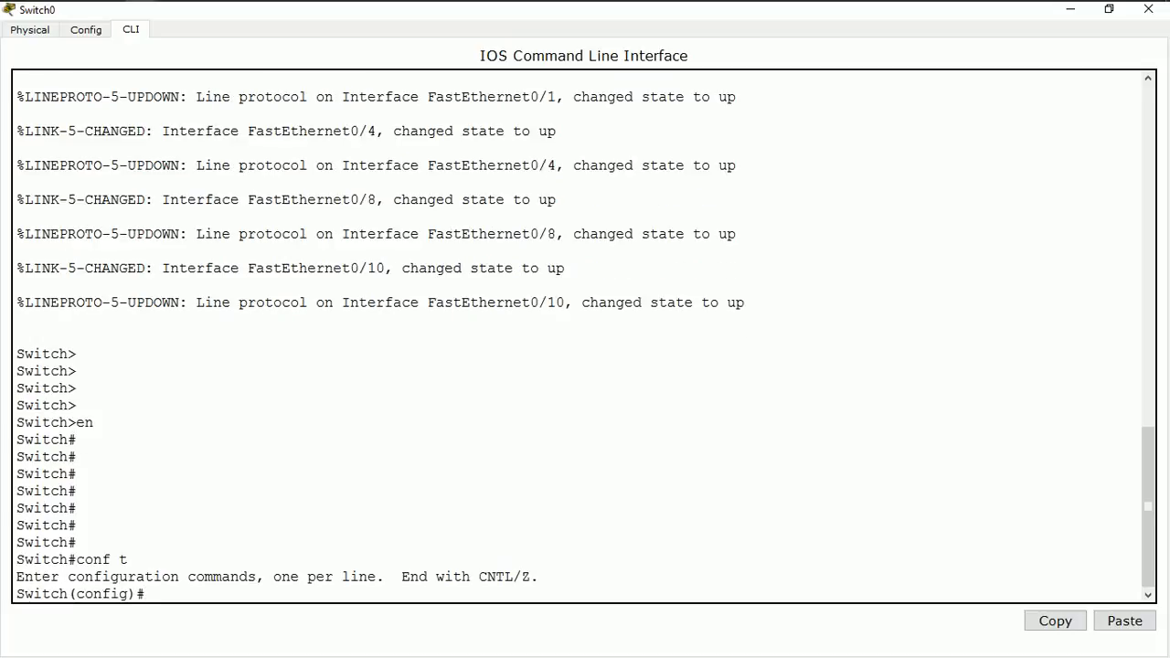
Set the switch's hostname to SW1
type("hostname SW")
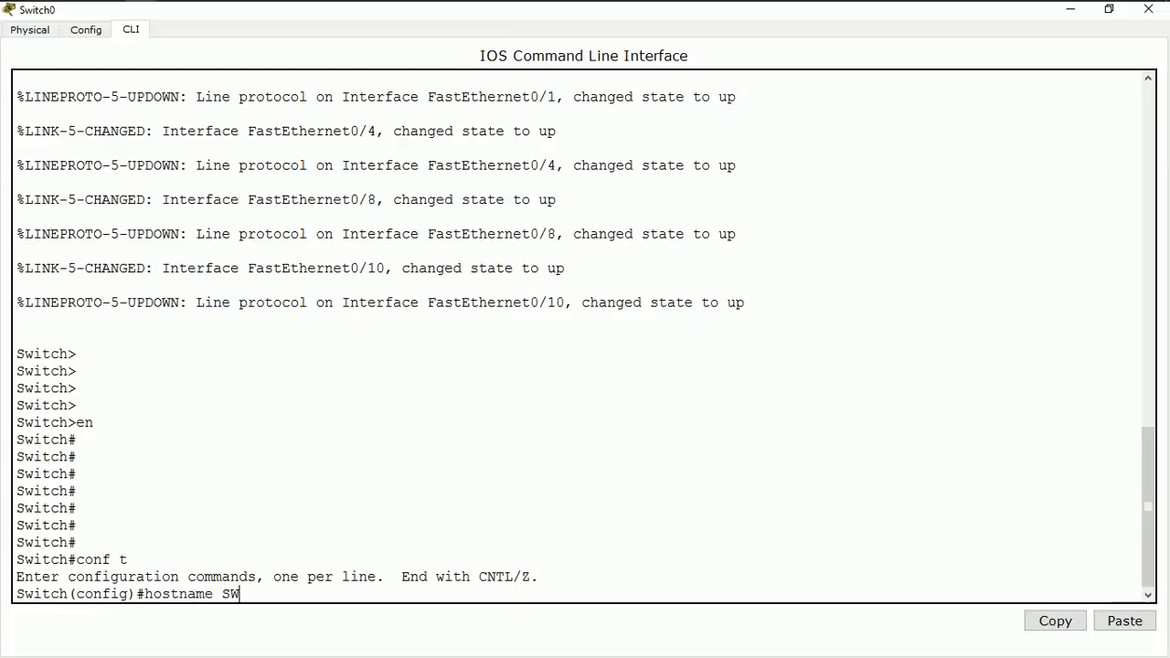
type("1")
key("Return")
key("Return")
key("Return")
key("Return")
key("Return")
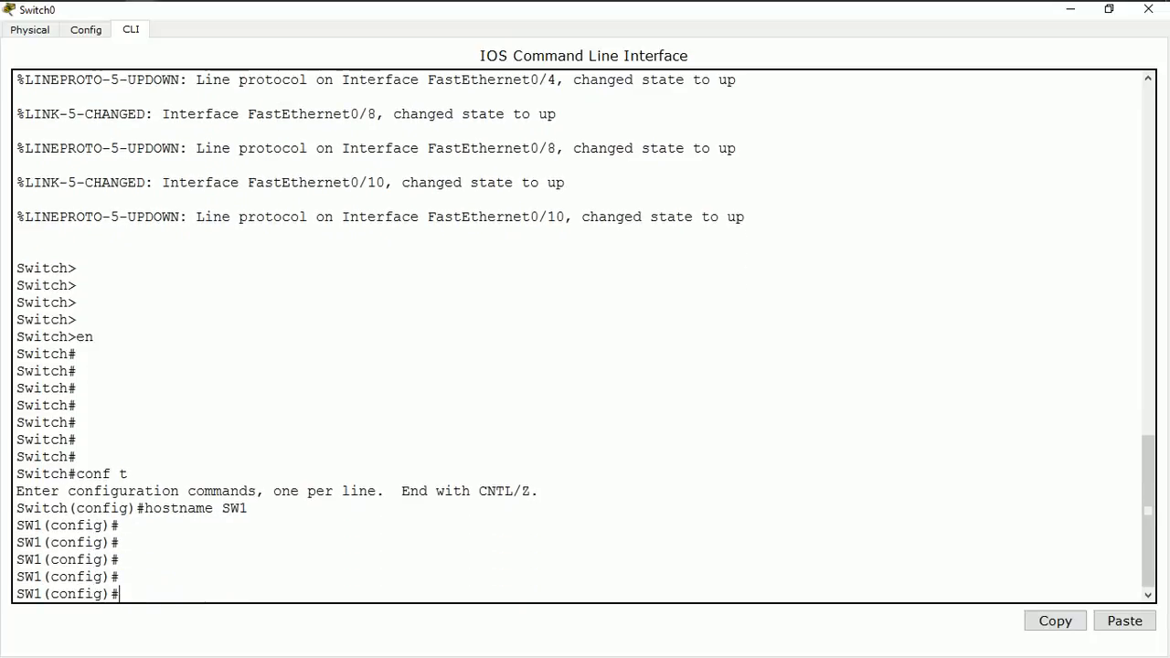
key("Return")
key("Return")
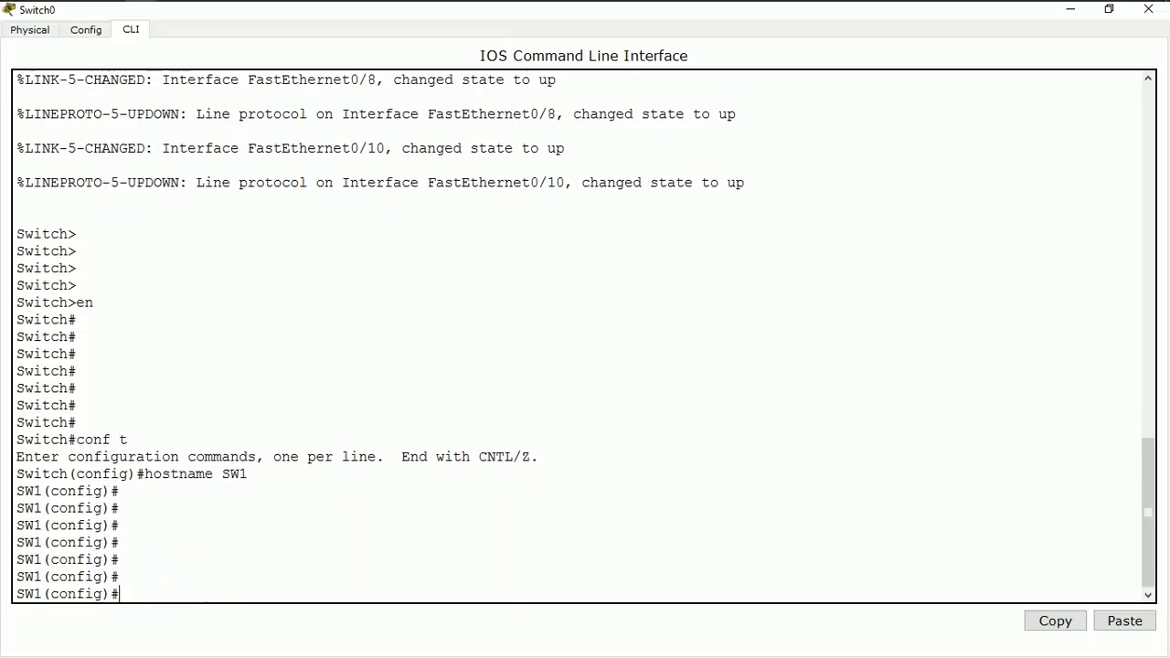
Create VLAN 10 on the switch and enter its VLAN configuration mode
type("vlan 10")
key("Return")
key("Return")
key("Return")
key("Return")
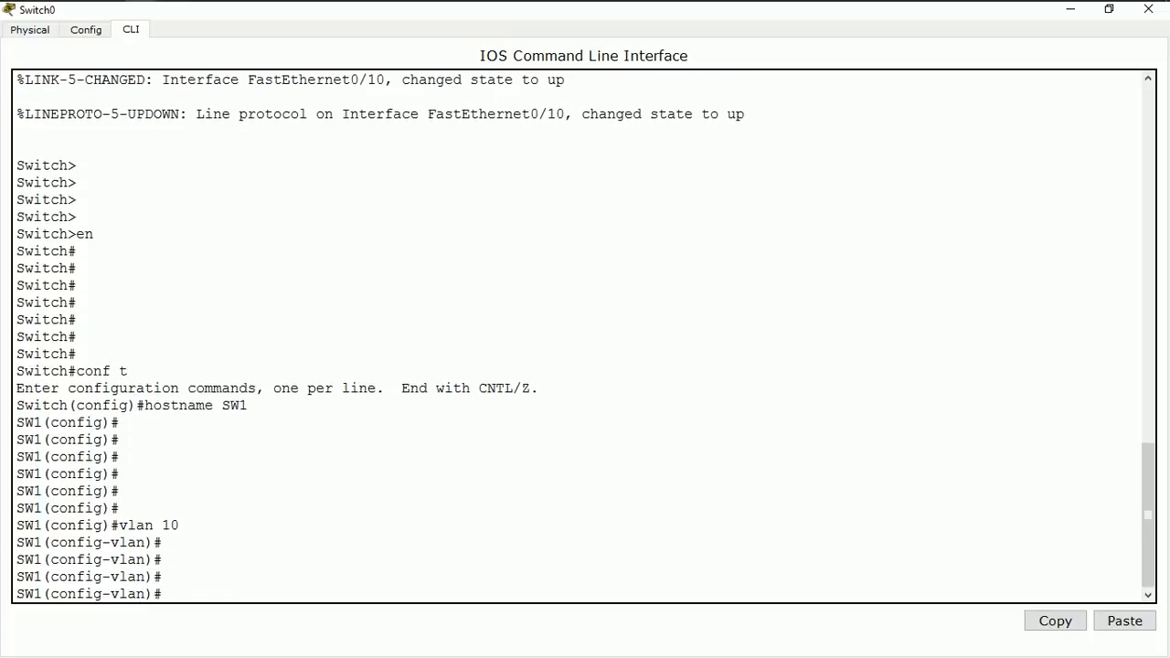
Check the VLAN labels in the topology and name VLAN 10 Sales in the switch's command line
type("name")
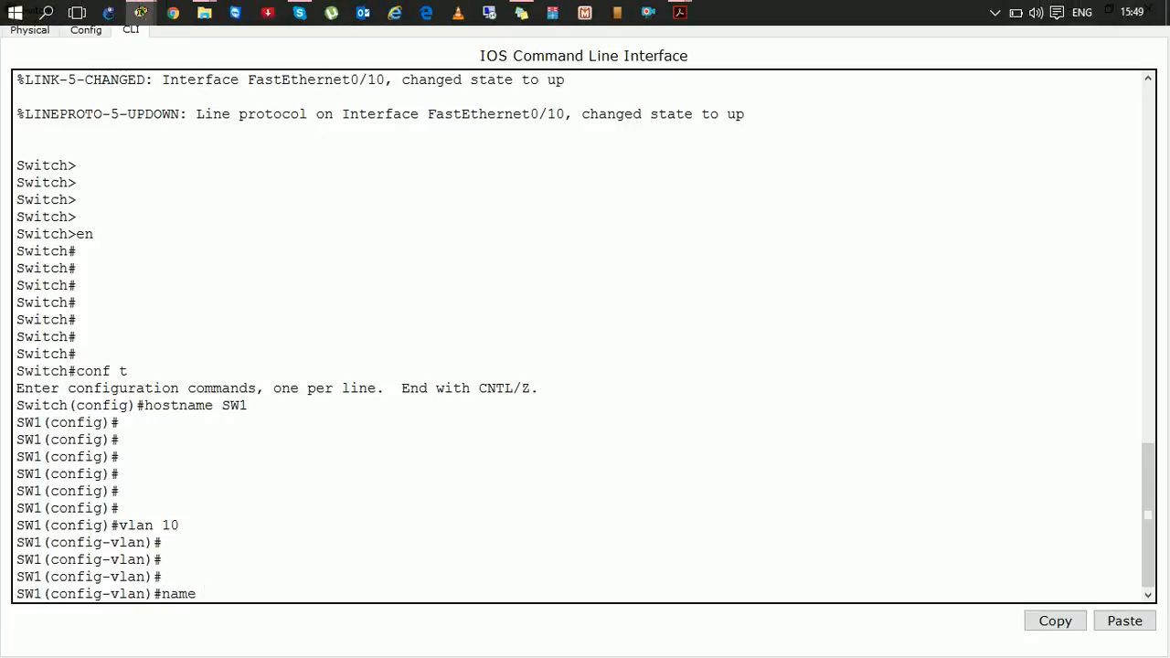
left_click(1071, 9)
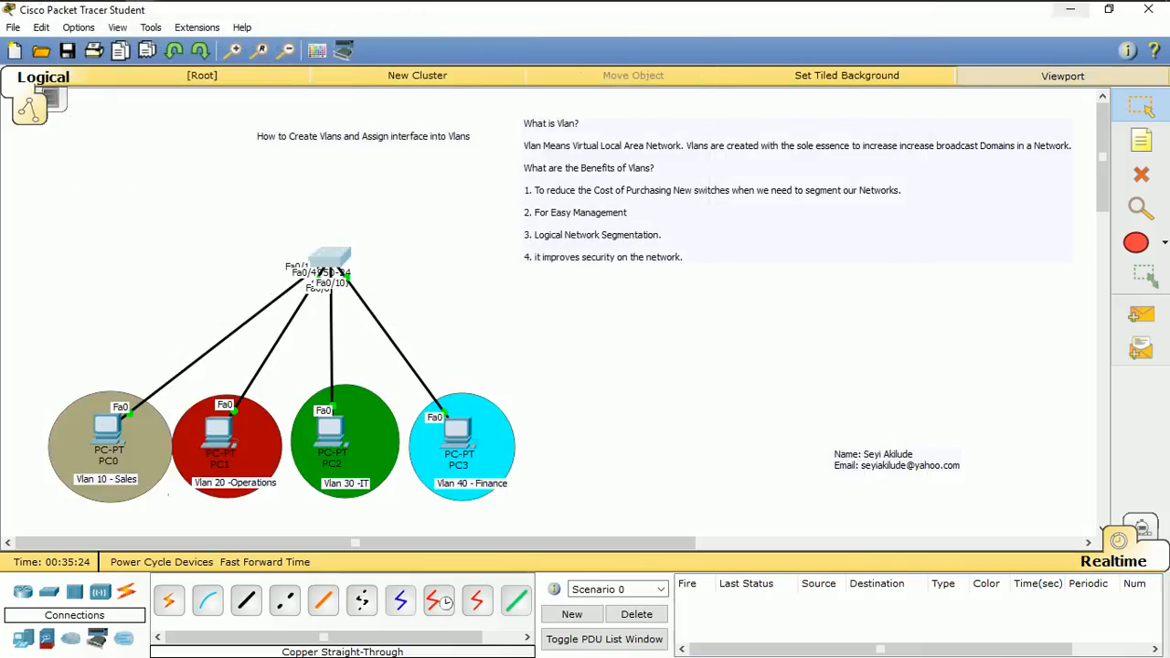
mouse_move(334, 270)
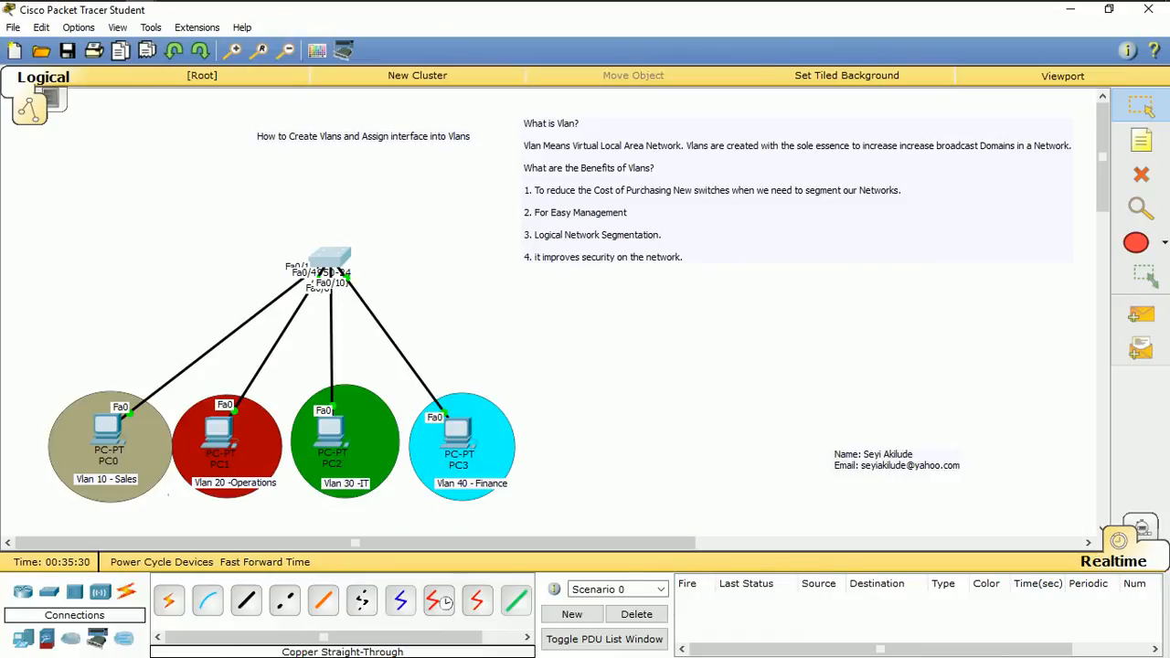
left_click(330, 258)
key("Return")
key("Return")
key("Return")
key("Return")
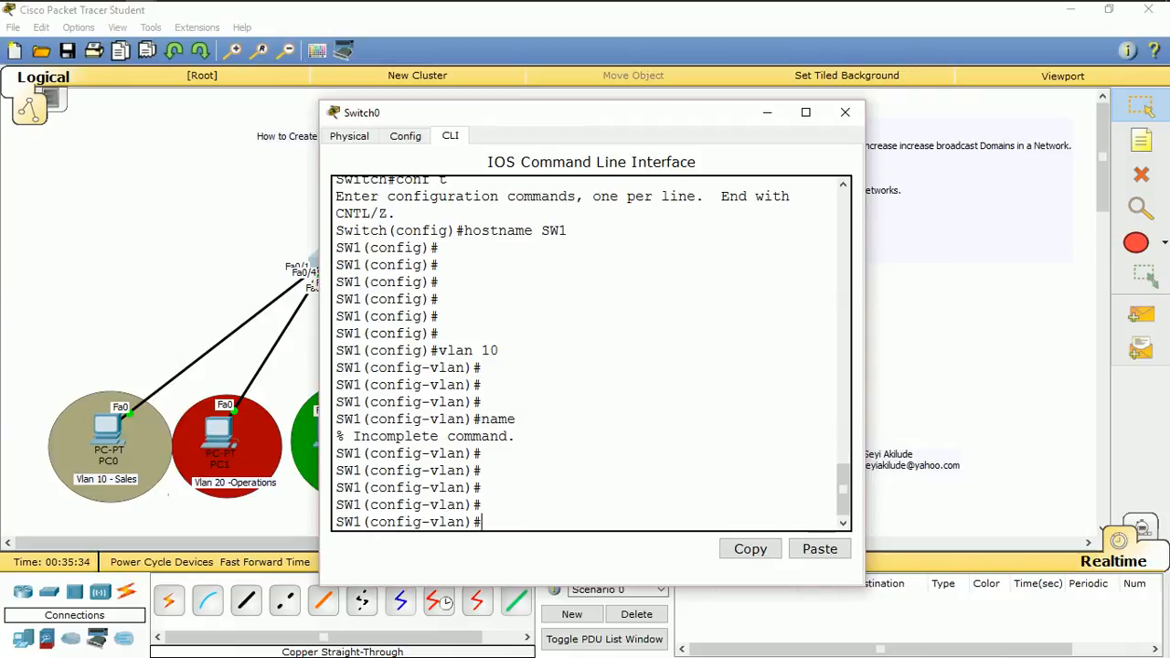
type("name Sales")
key("Return")
key("Return")
key("Return")
Create VLAN 20 on the switch from the VLAN configuration mode
key("Return")
key("Return")
key("Return")
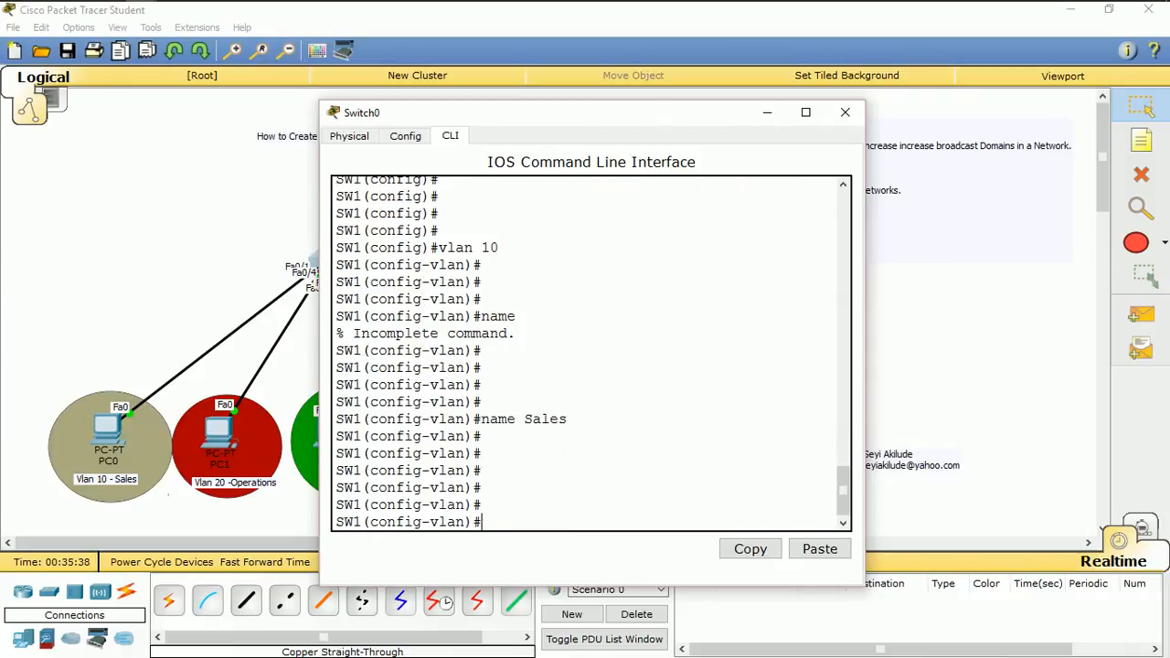
type("v")
type("lan")
type(" 20")
type(" Oper")
key("BackSpace")
key("BackSpace")
key("BackSpace")
key("BackSpace")
key("Return")
key("Return")
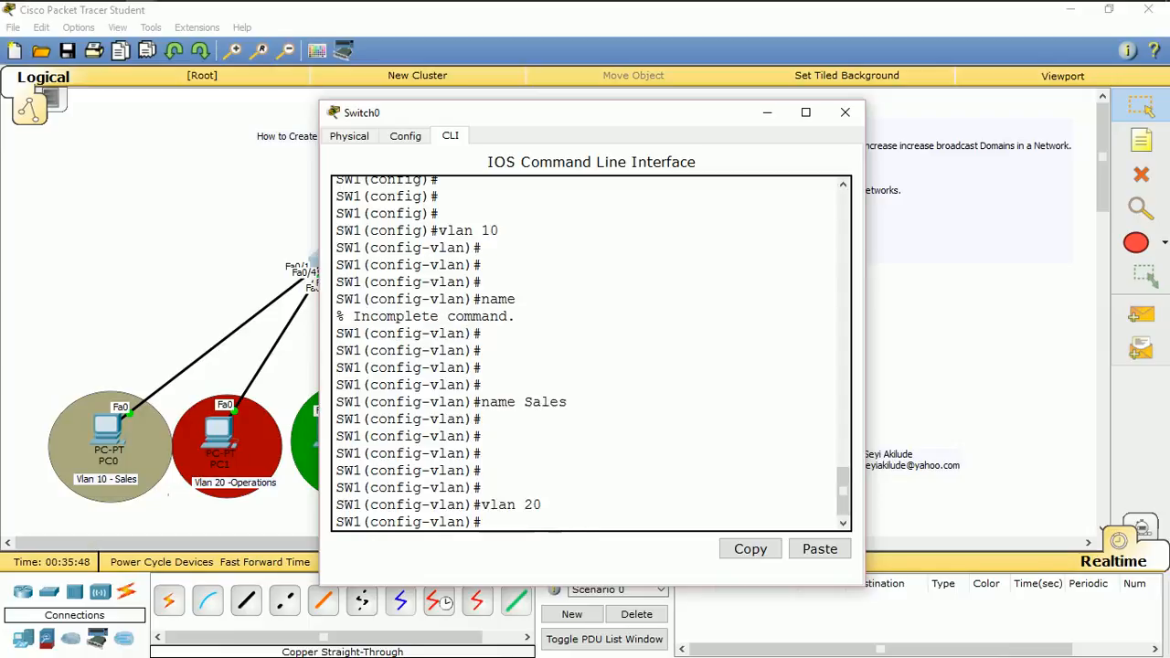
Name VLAN 20 Operation
type("nmae")
key("BackSpace")
key("BackSpace")
key("BackSpace")
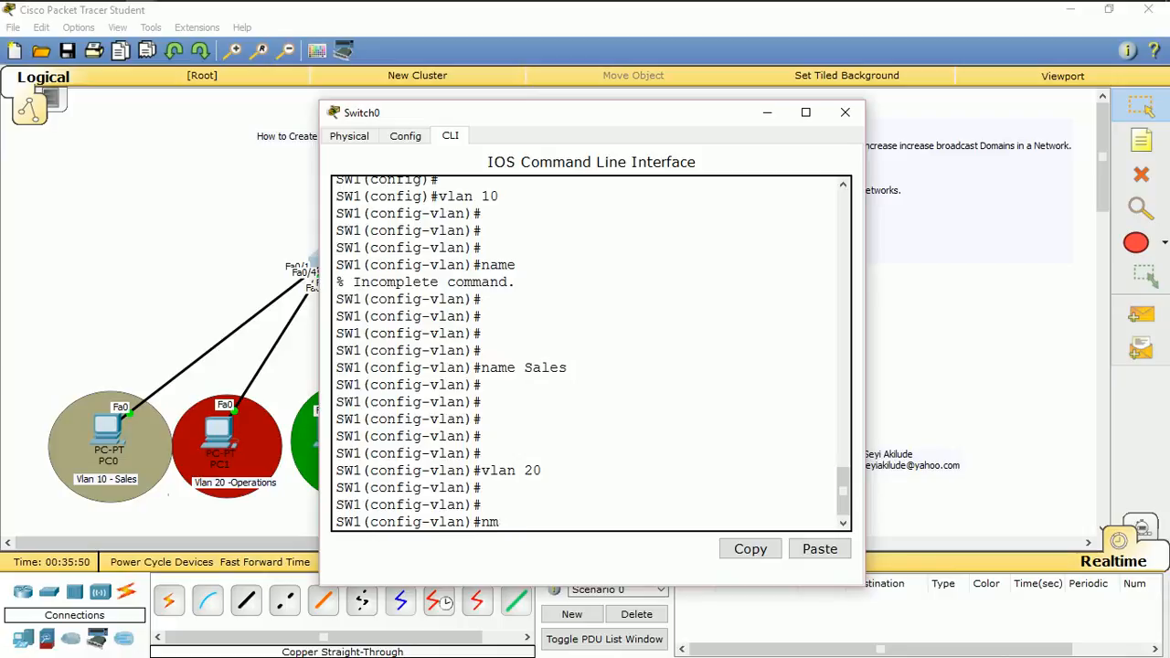
type("ame Operato")
key("BackSpace")
type("ion")
key("Return")
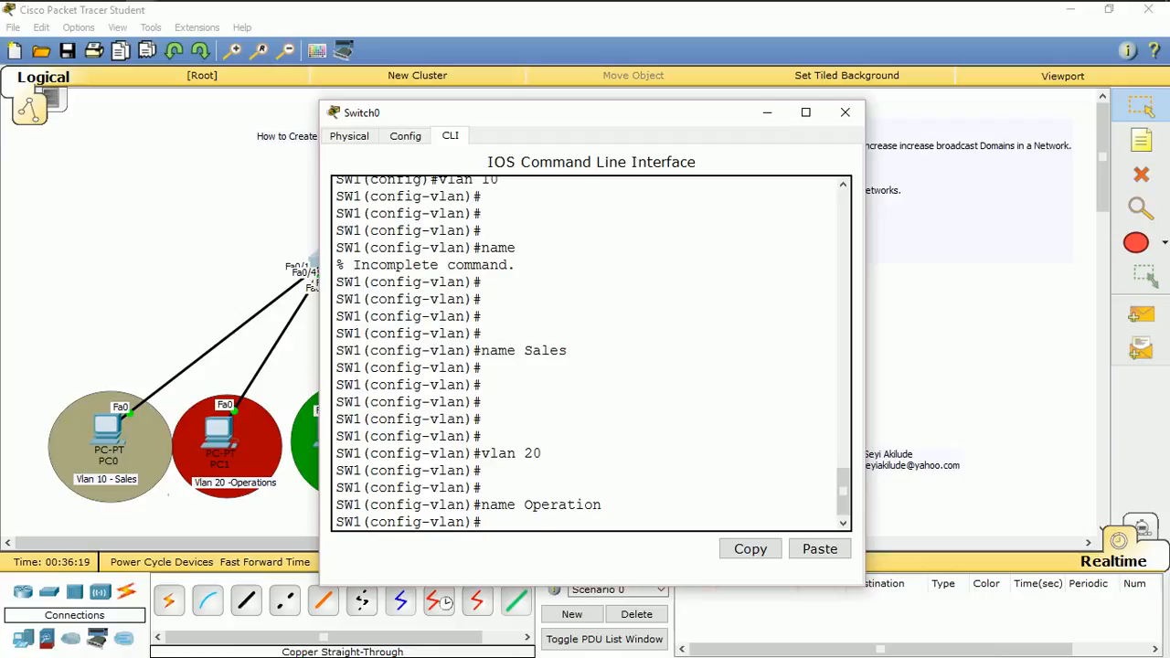
key("Return")
key("Return")
key("Return")
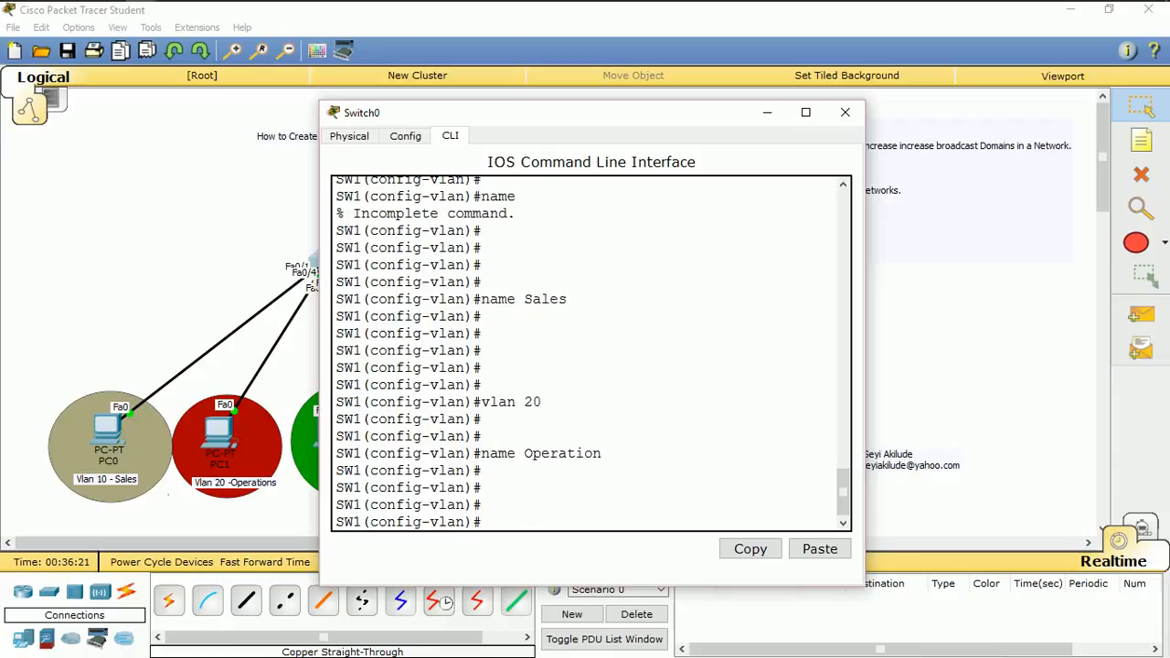
Exit VLAN configuration mode to return to global configuration mode
type("e")
type("it")
key("BackSpace")
key("BackSpace")
type("xit")
key("Return")
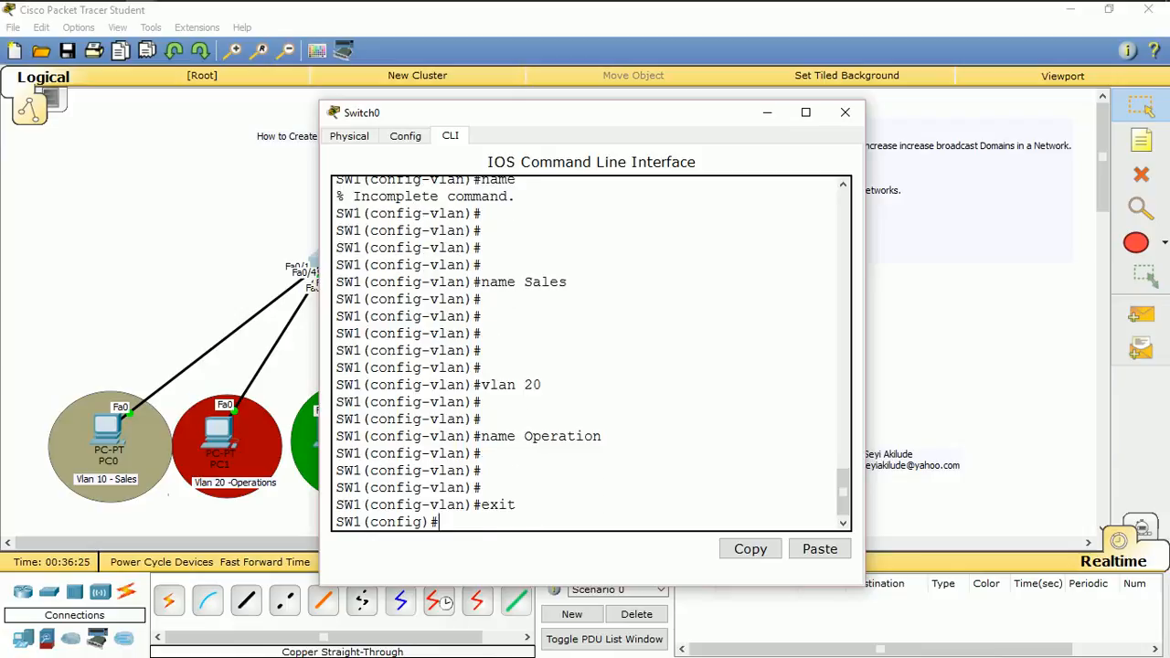
key("Return")
Move the switch window off the network drawing and examine which switch ports the PCs connect to
type("int")
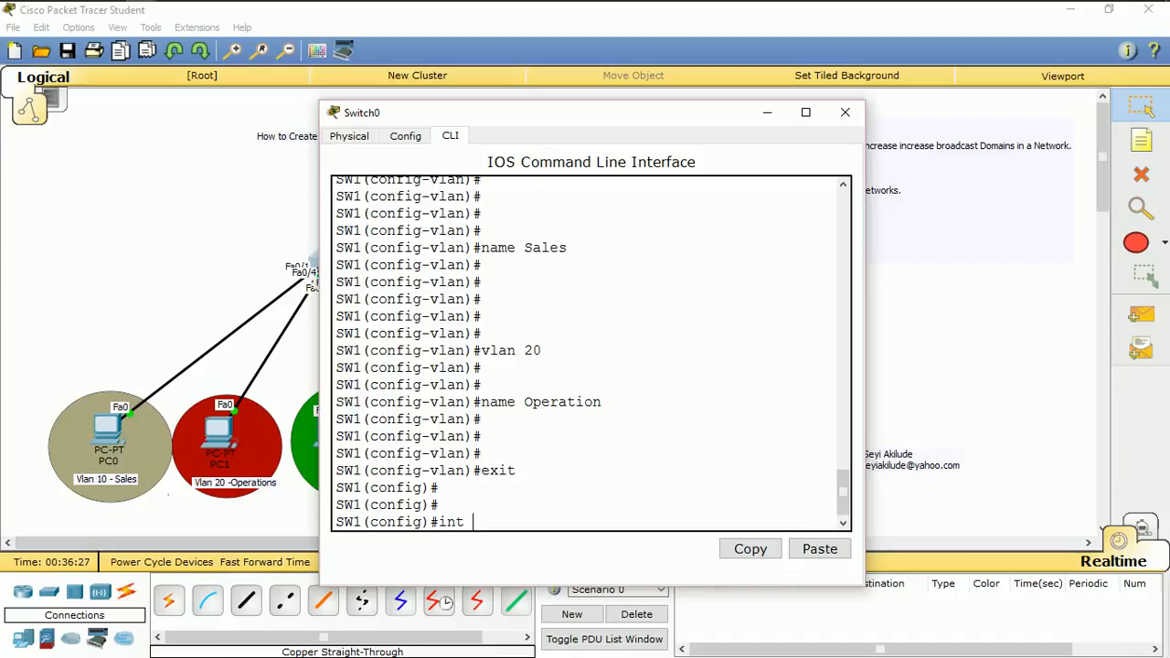
left_click_drag(548, 113, 805, 92)
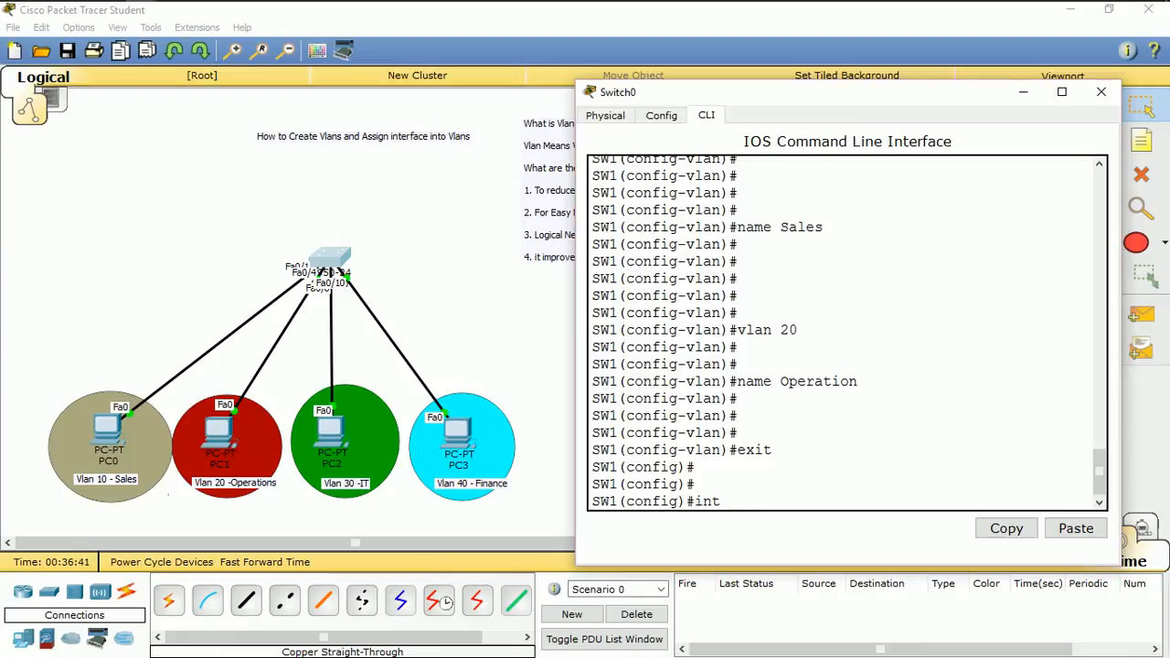
key("alt+Tab")
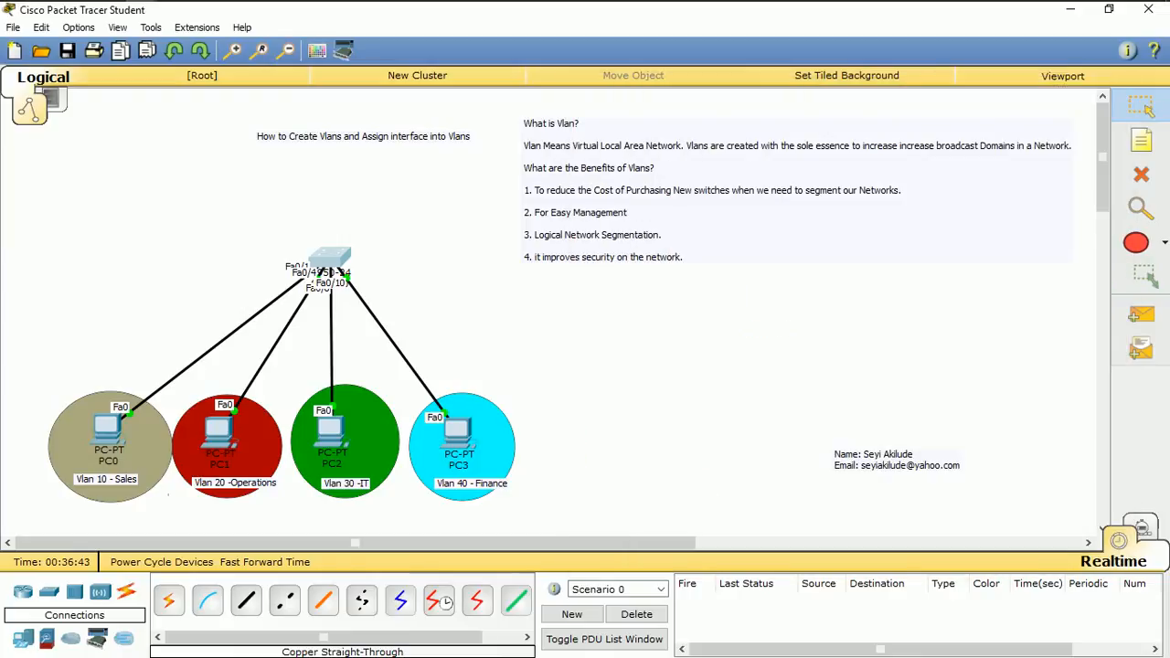
key("alt+Tab")
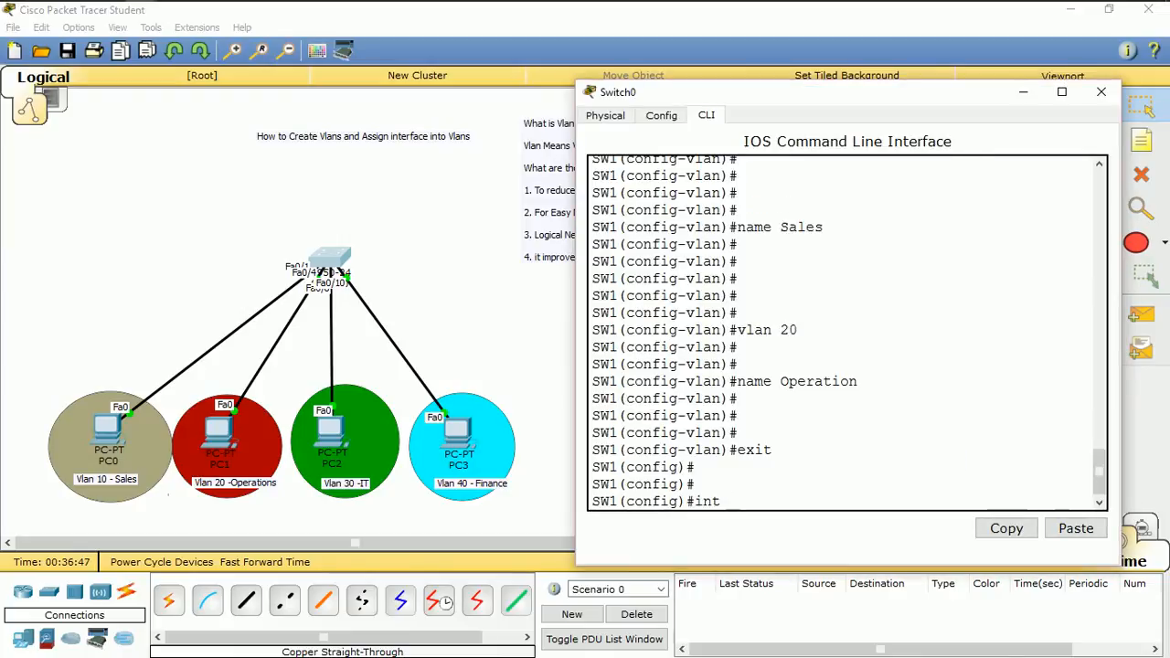
Try to list the switch's interfaces from configuration mode with do sh int bri
key("BackSpace")
type("sh")
key("BackSpace")
key("BackSpace")
type("do sh")
key("BackSpace")
key("BackSpace")
key("BackSpace")
type("int bri")
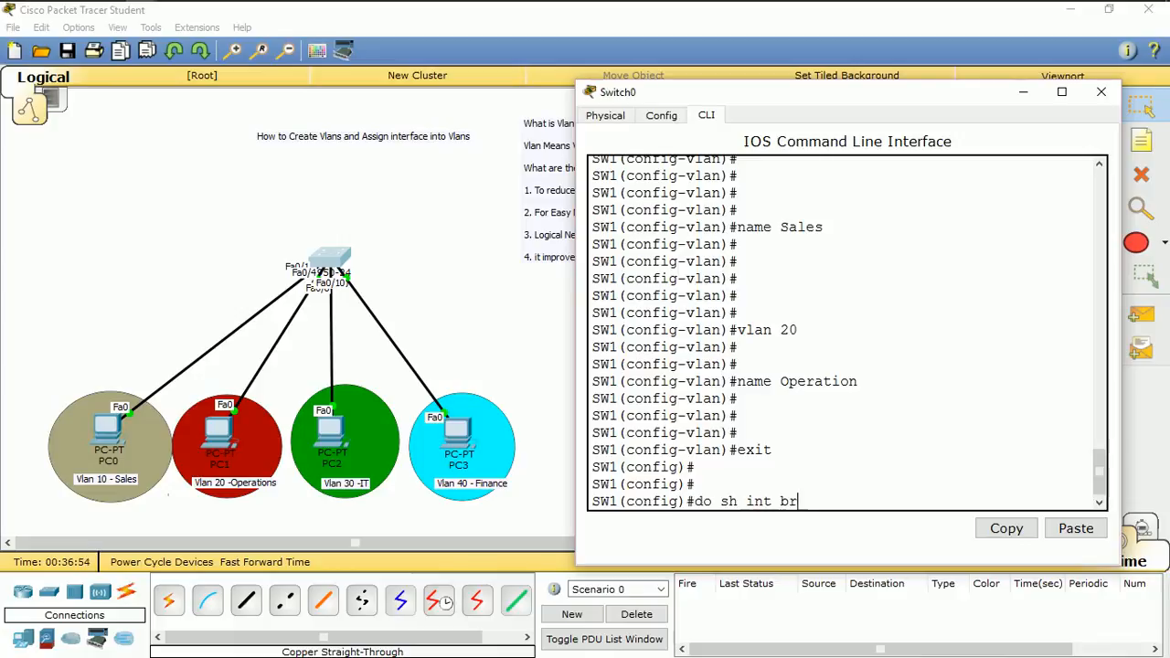
key("Return")
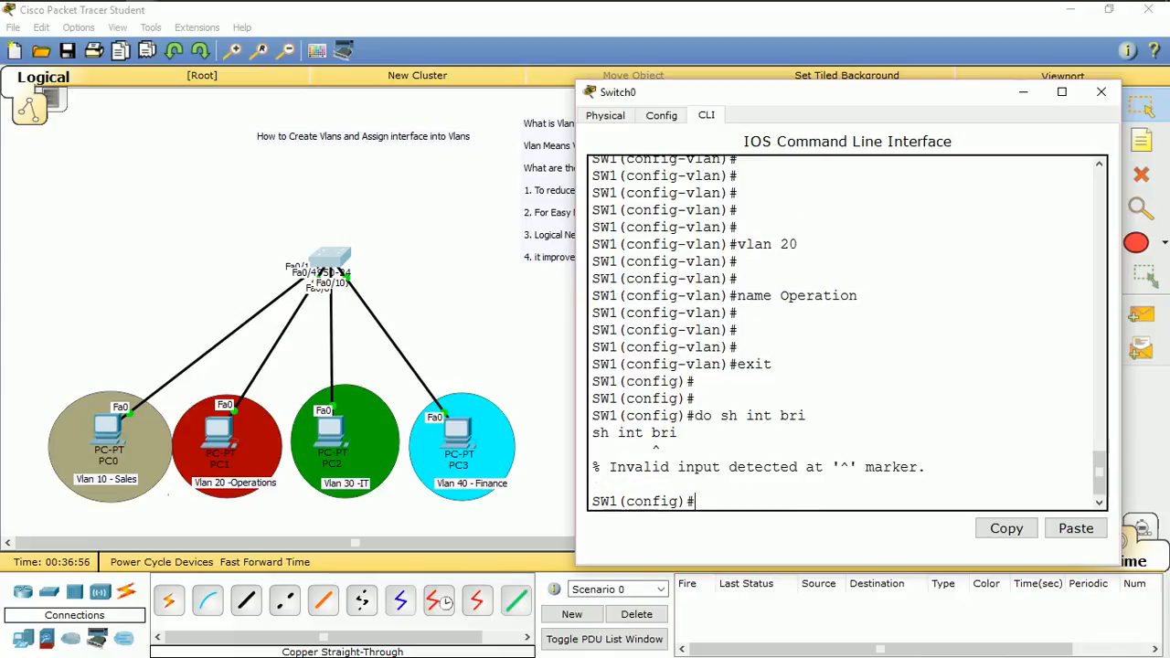
Correct the recalled command to do sh ip int bri, run it, and view the interface list full size
key("Up")
key("Left")
key("Left")
key("Left")
key("Left")
key("Left")
key("Left")
key("Left")
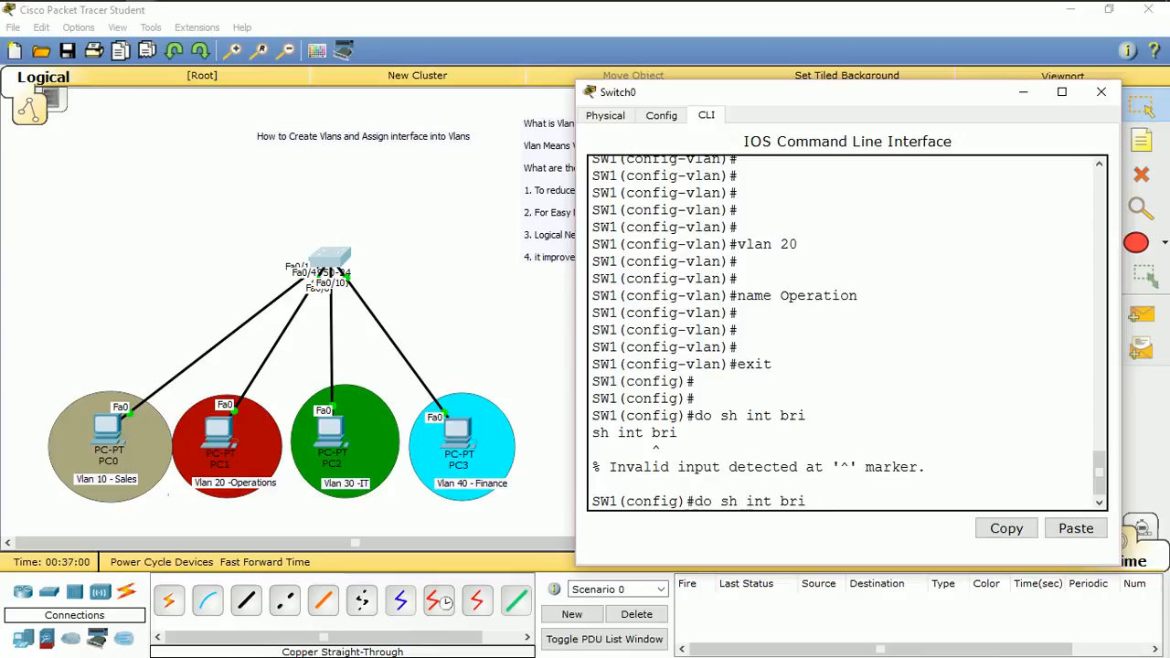
type("ip i")
key("Return")
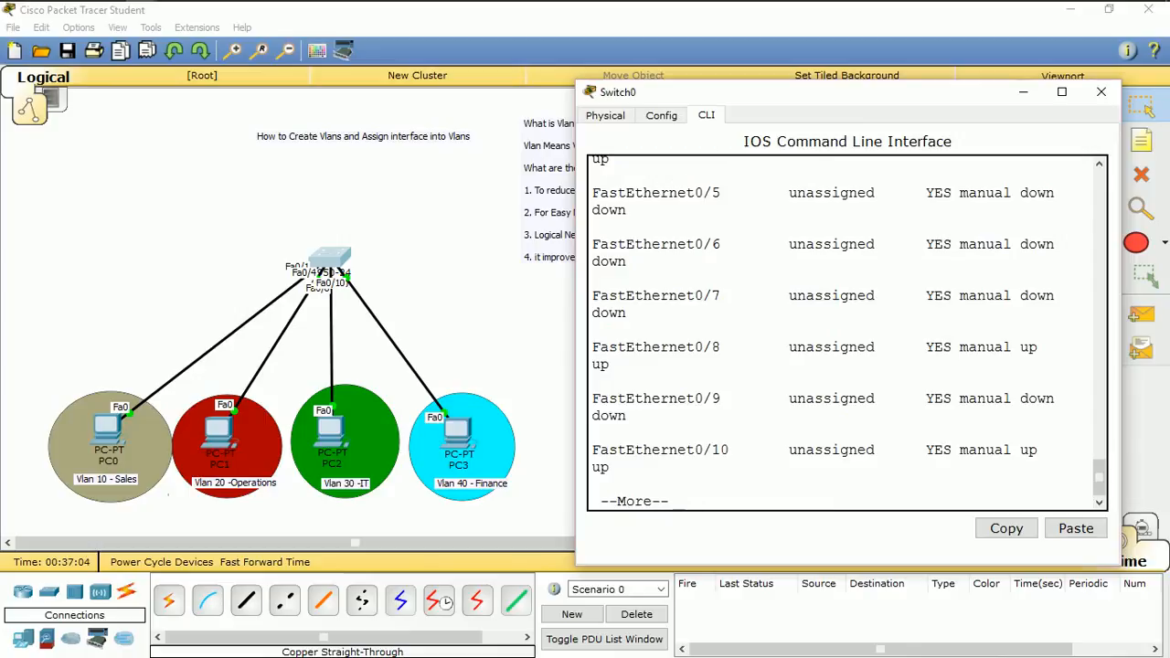
left_click(1061, 91)
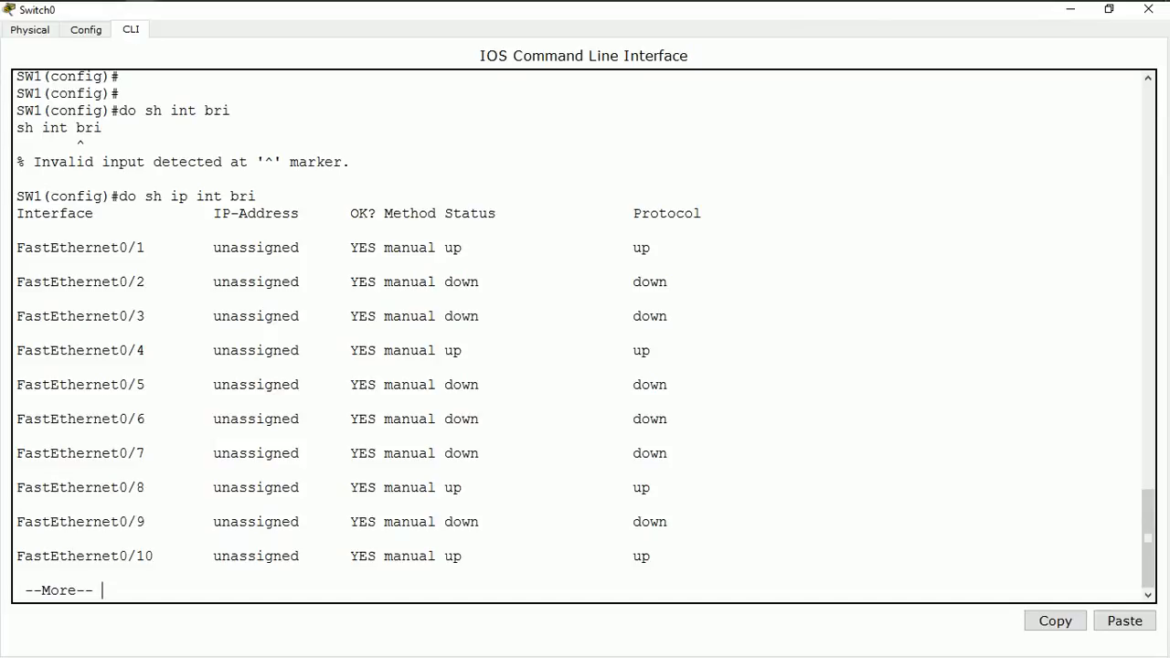
Compare the interface list with the topology and page through to the end of the listing
left_click(1070, 9)
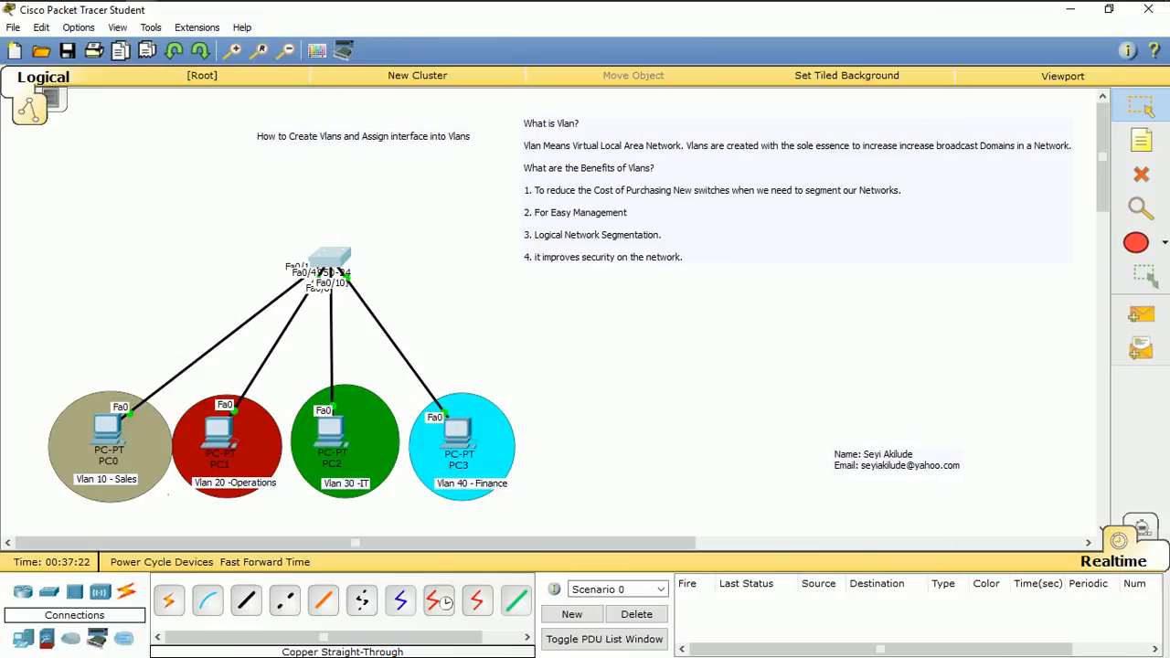
left_click(330, 257)
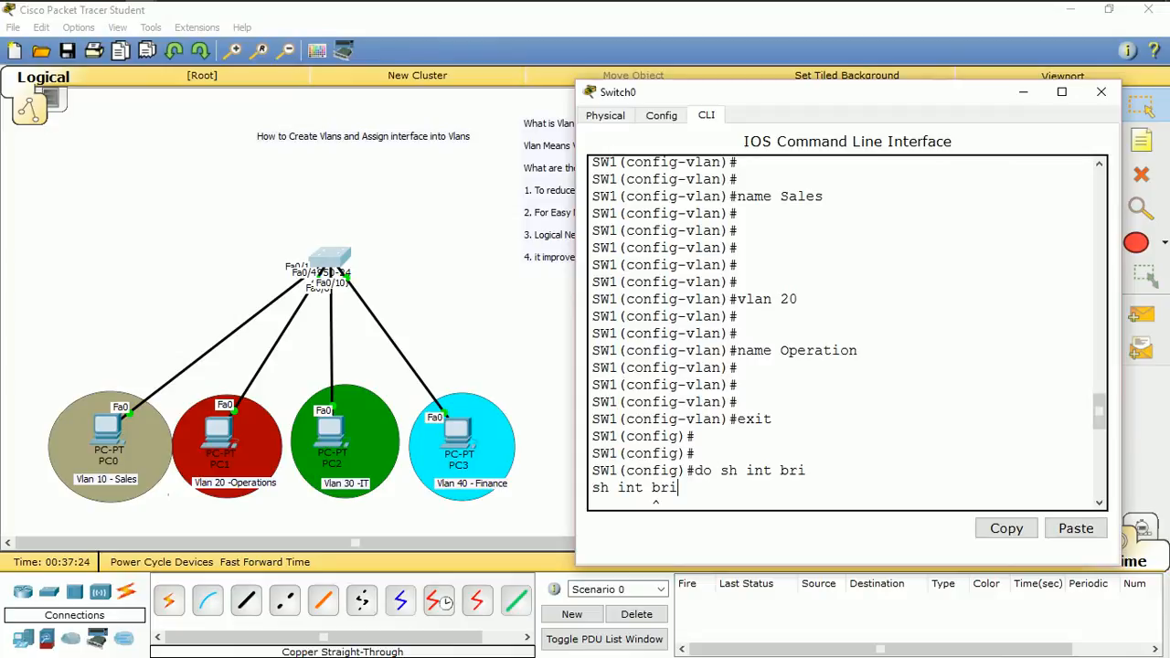
key("Return")
key("space")
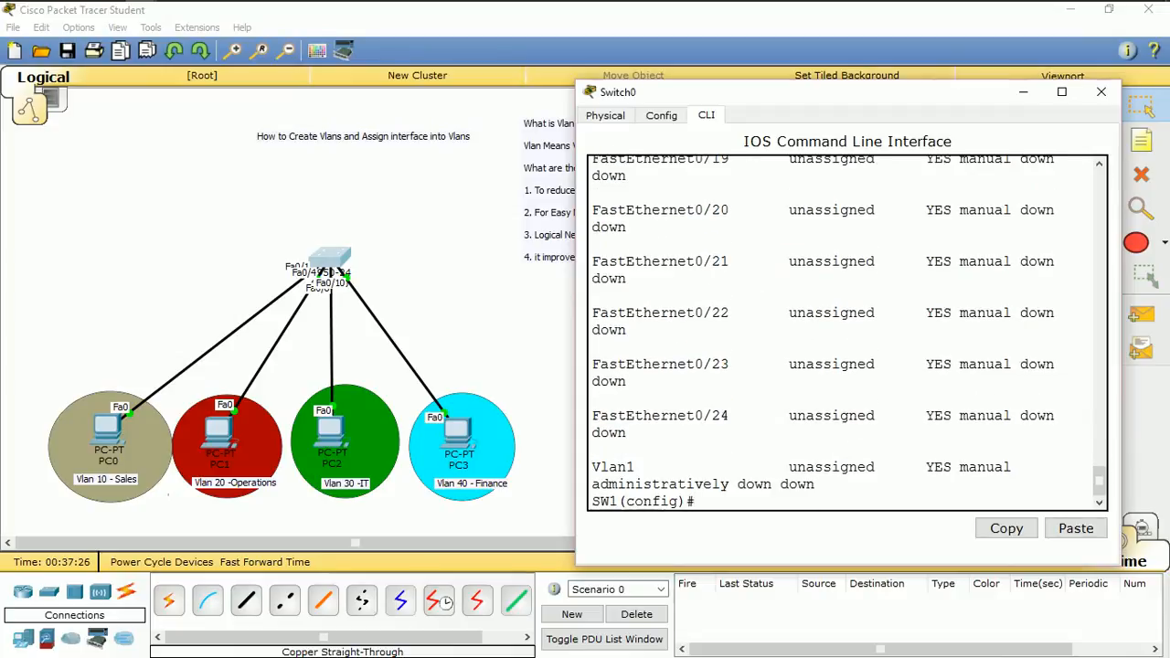
Enter interface configuration mode for port fa0/8 on the switch
type("int fa0/8")
key("Return")
key("Return")
key("Return")
key("Return")
key("Return")
key("Return")
key("Return")
key("Return")
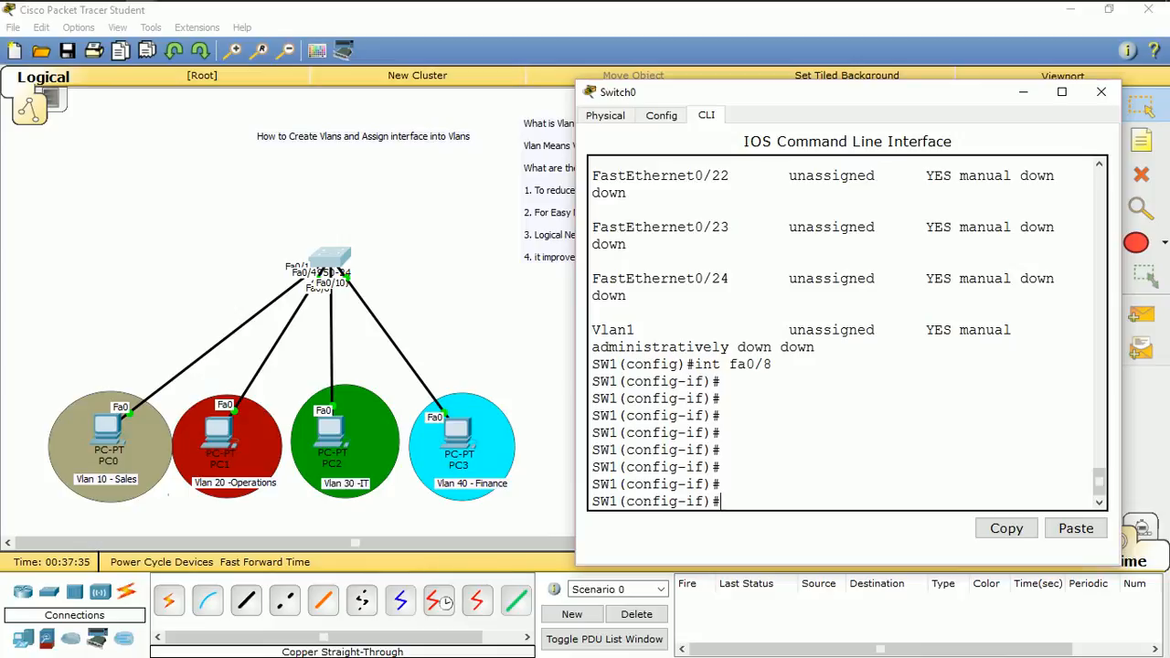
Configure port fa0/8 as an access port with the switchport mode access command
type("switch")
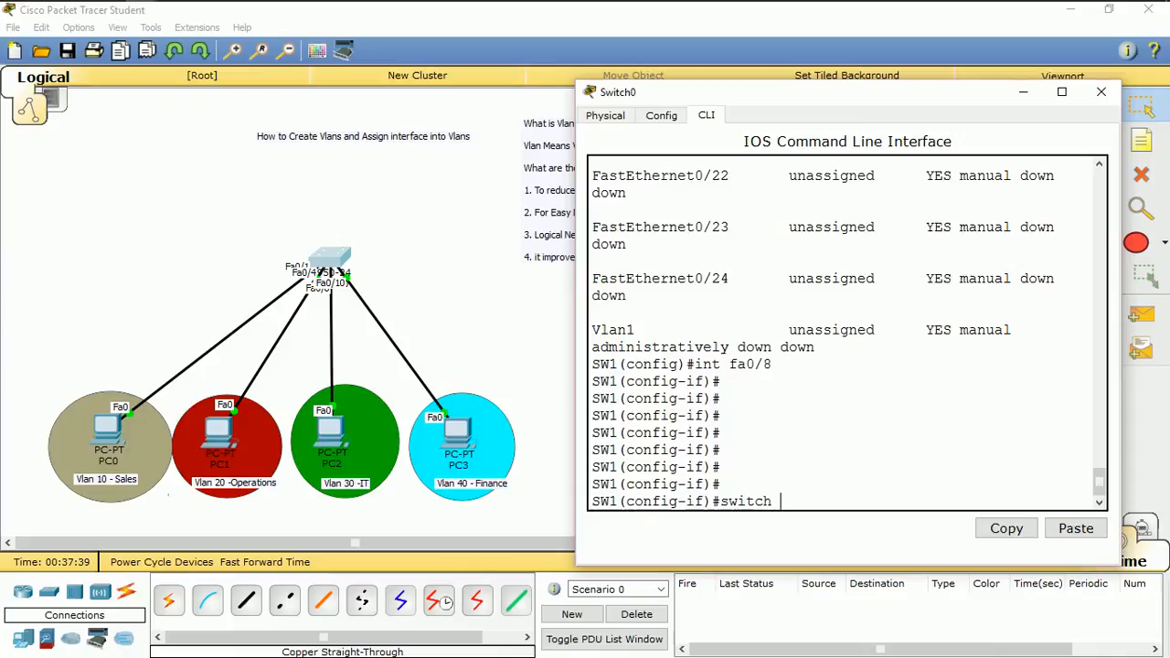
key("BackSpace")
type("p")
key("Tab")
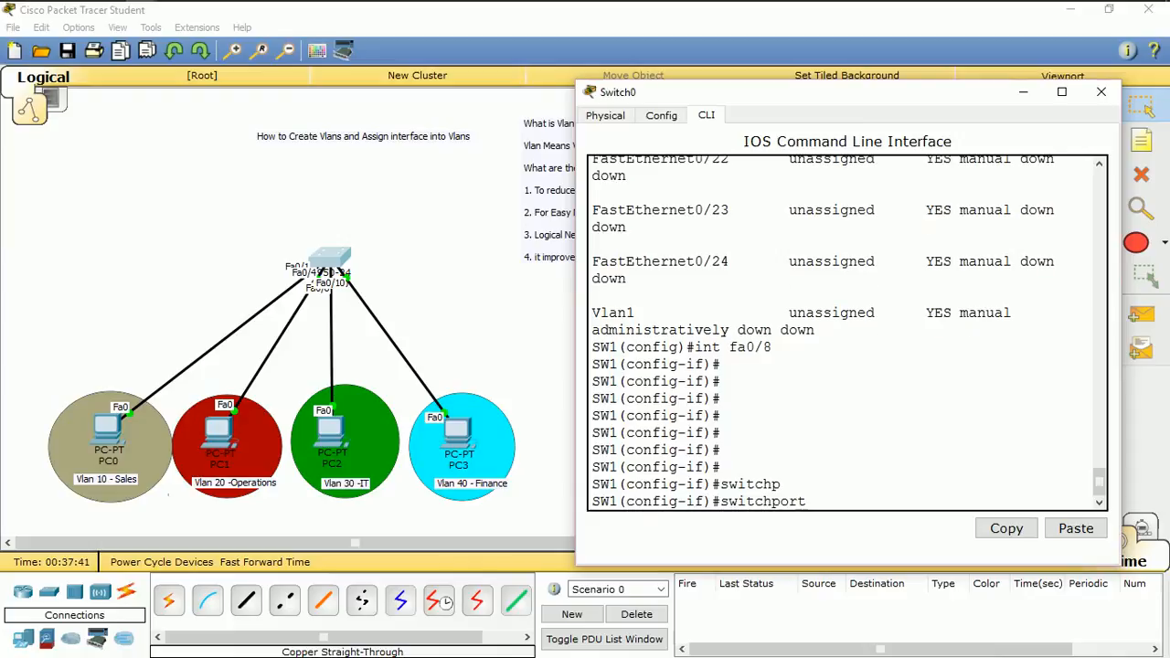
type("mode access")
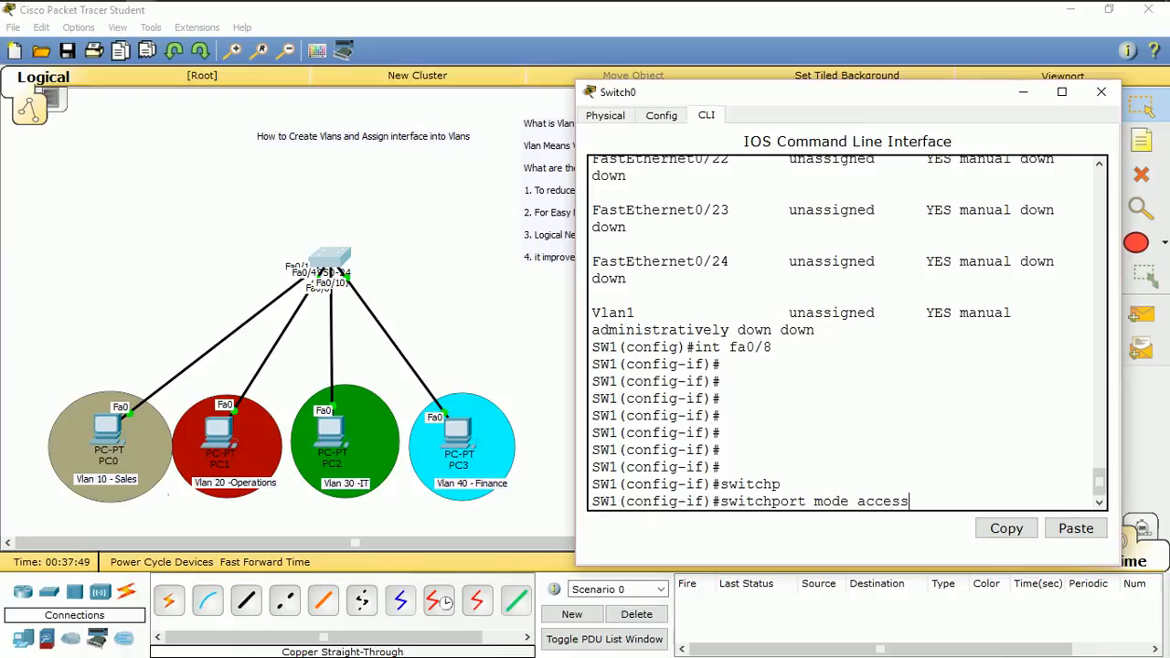
key("Return")
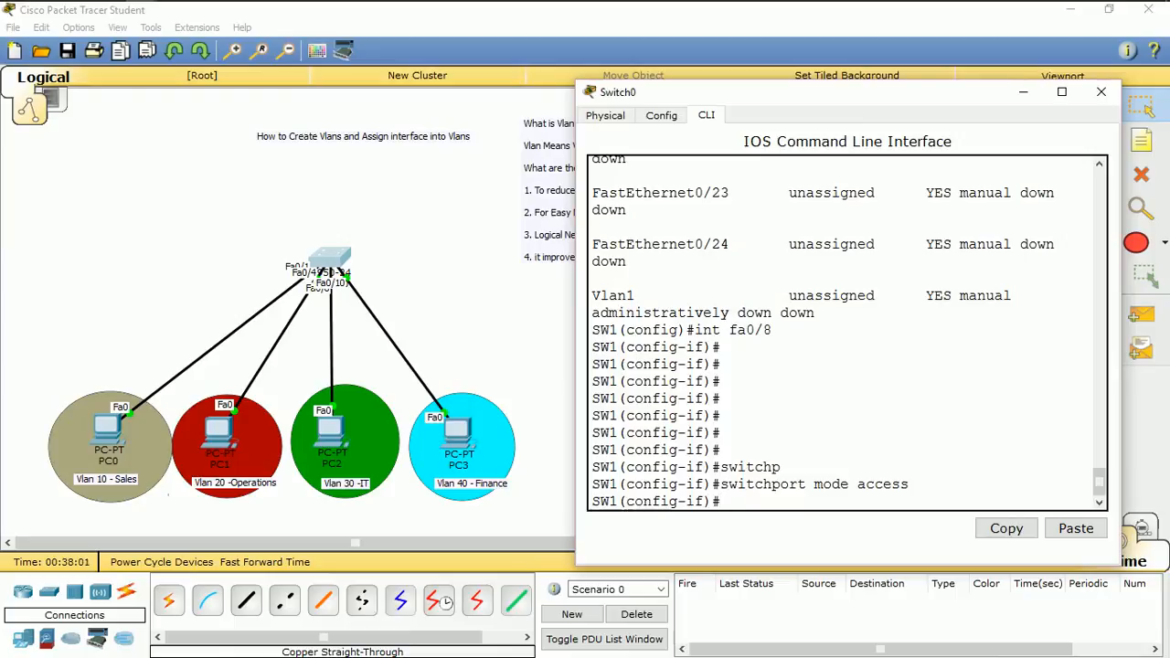
Assign port fa0/8 to VLAN 30 with switchport access vlan 30 and return to global configuration mode
type("switchport acces")
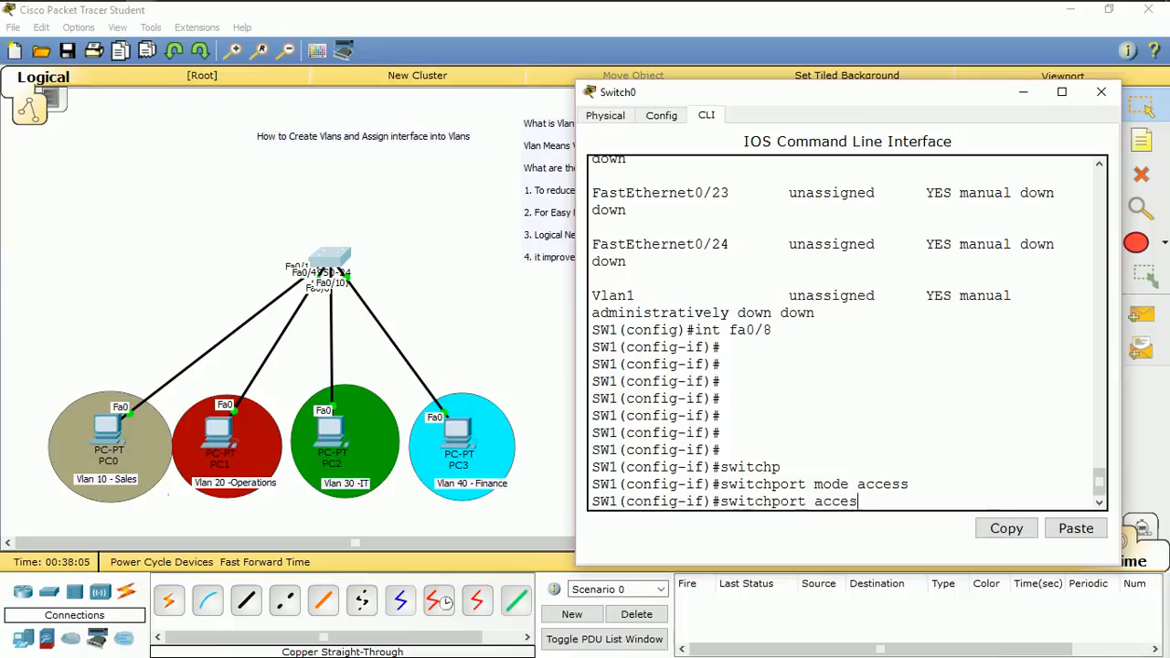
type("s vlan 30")
key("Return")
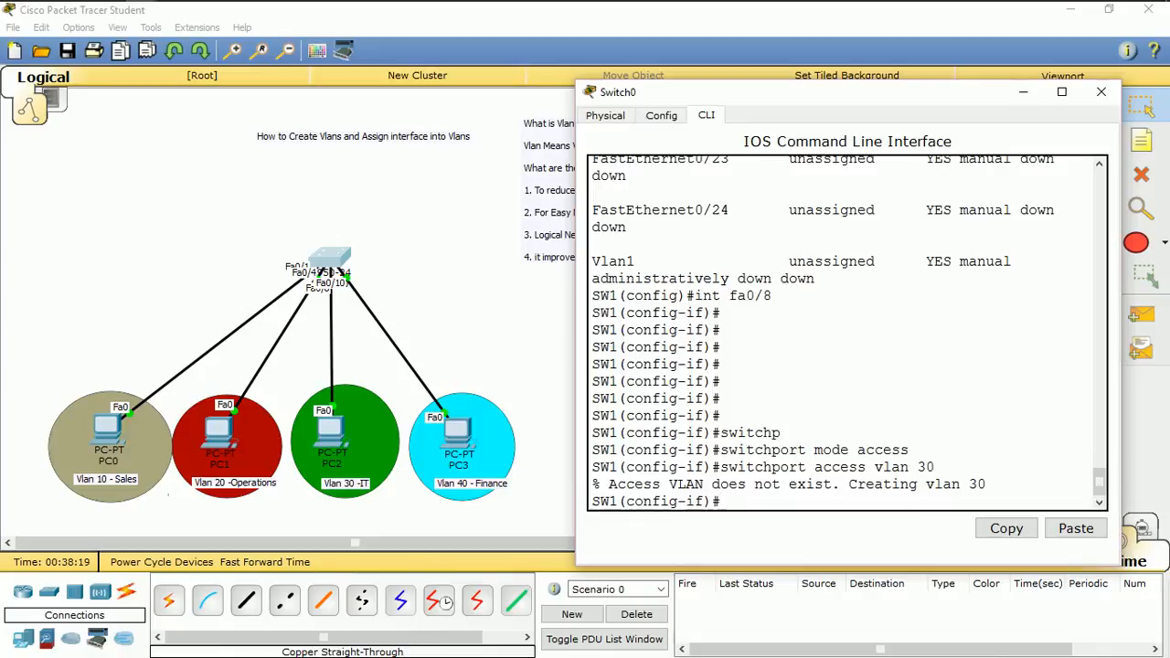
key("Return")
key("Return")
key("Return")
key("Return")
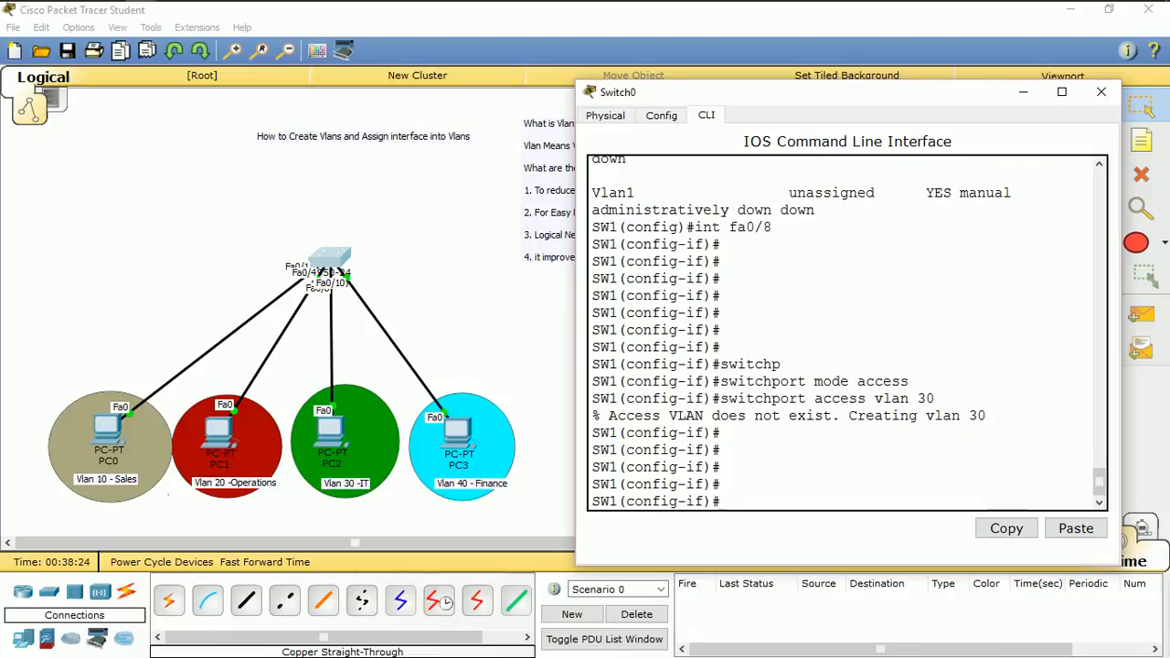
type("exit")
key("Return")
Create VLAN 40 with the name Finance and return to global configuration mode
key("Return")
key("Return")
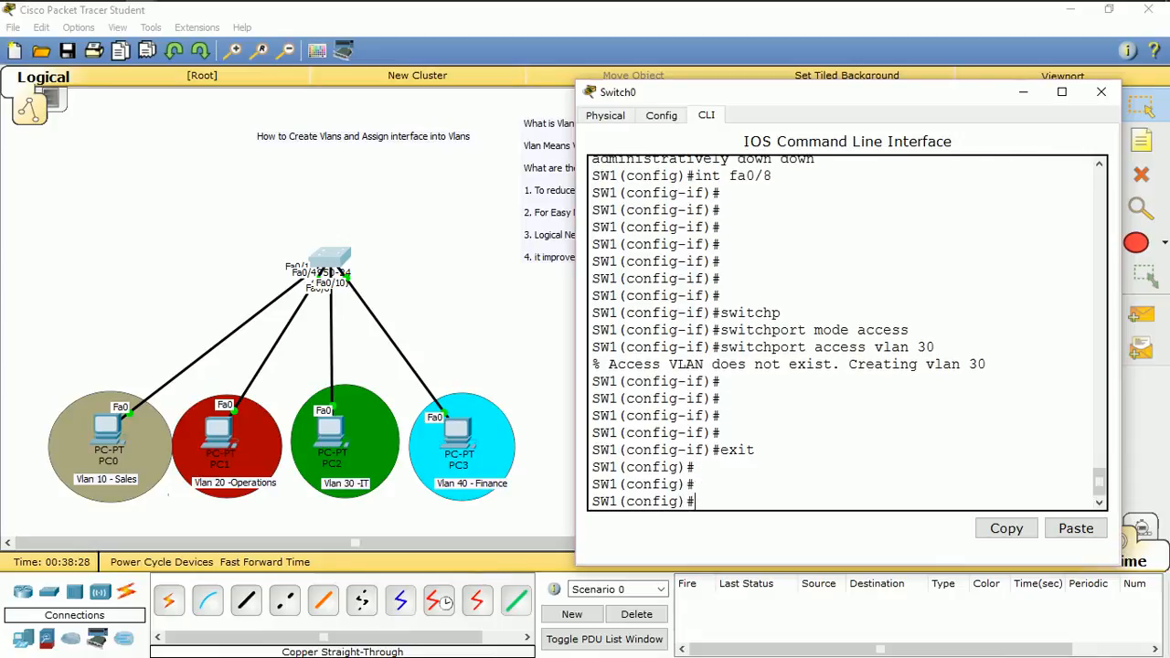
type("vlan 40")
key("Return")
key("Return")
type("name ")
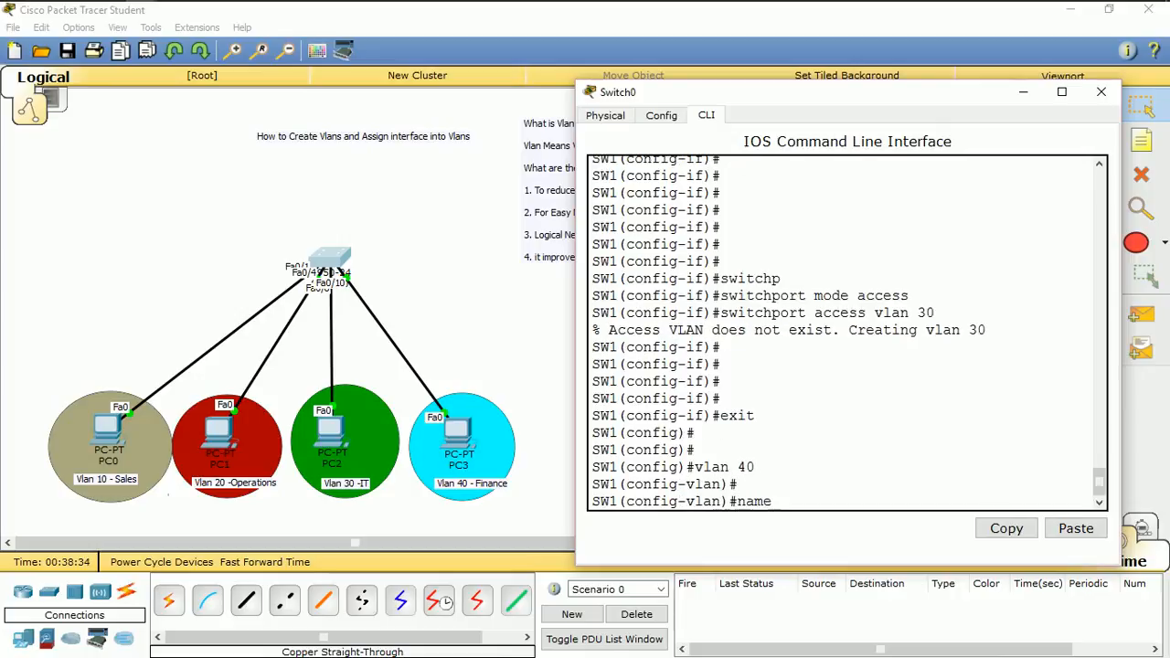
type("Finance")
key("Return")
key("Return")
key("Return")
key("Return")
key("Return")
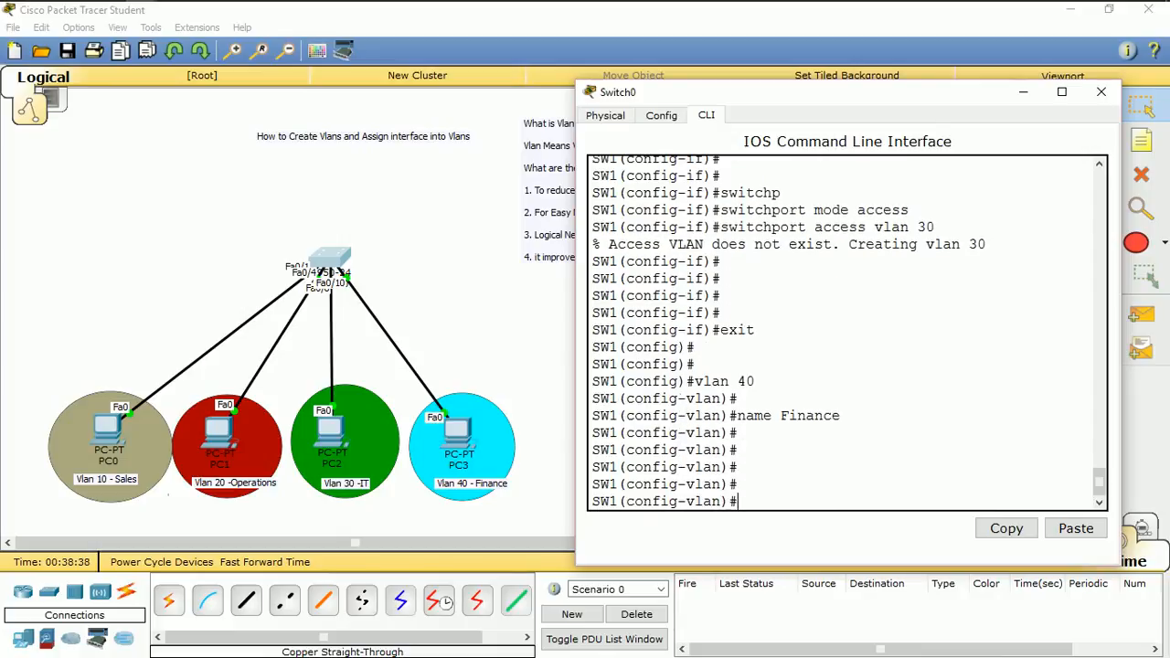
type("exit")
key("Return")
key("Return")
key("Return")
key("Return")
key("Return")
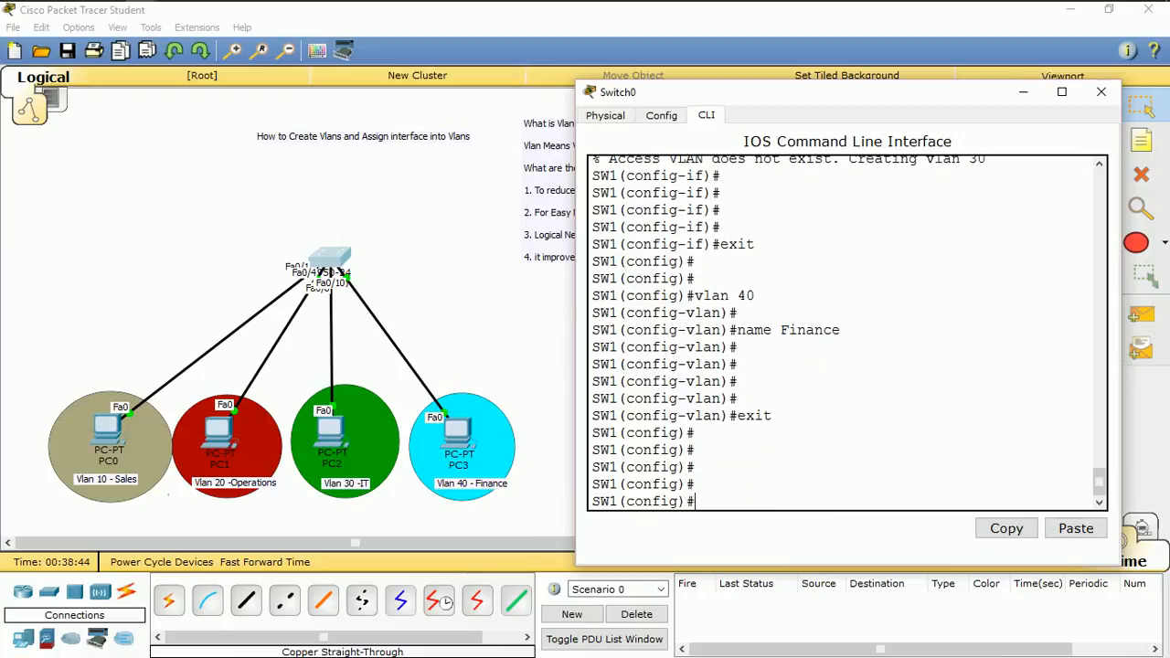
Display the brief VLAN table from configuration mode with do sh vlan br
type("do h vla")
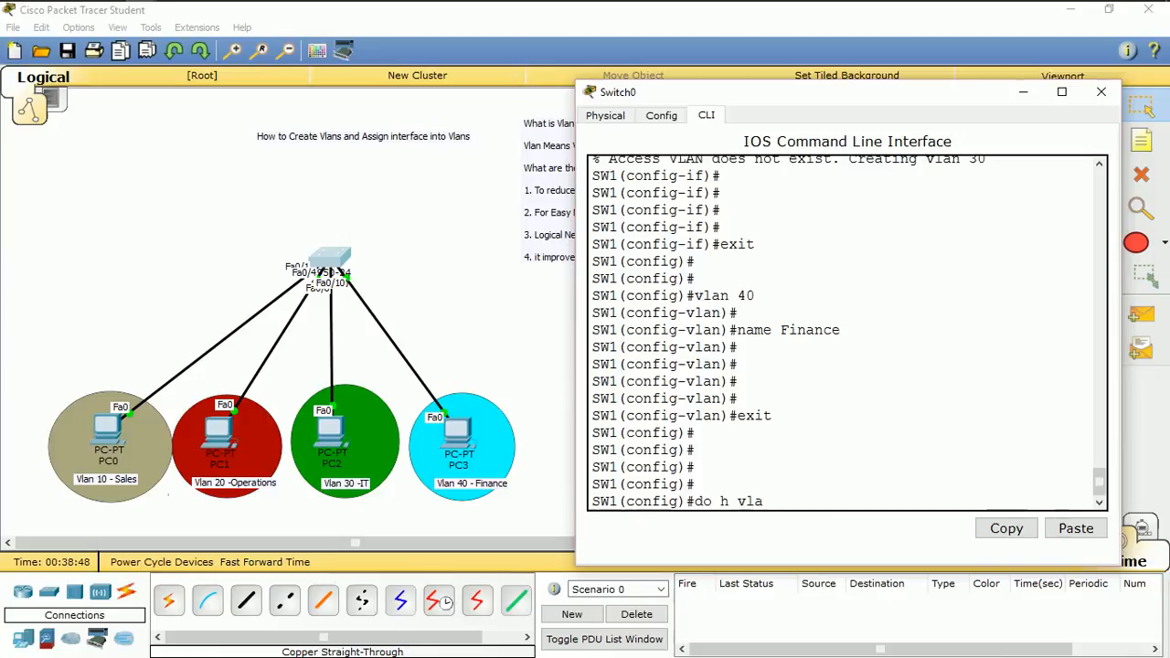
key("BackSpace")
key("BackSpace")
key("BackSpace")
key("BackSpace")
key("BackSpace")
type("sh vlan")
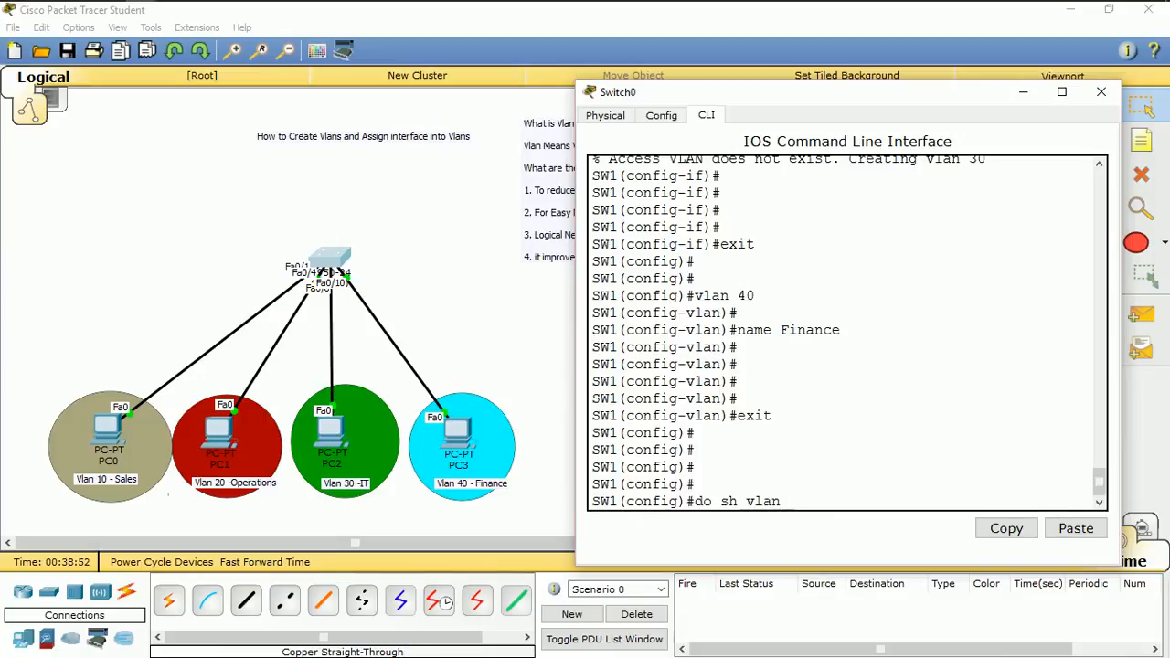
type(" br")
key("Return")
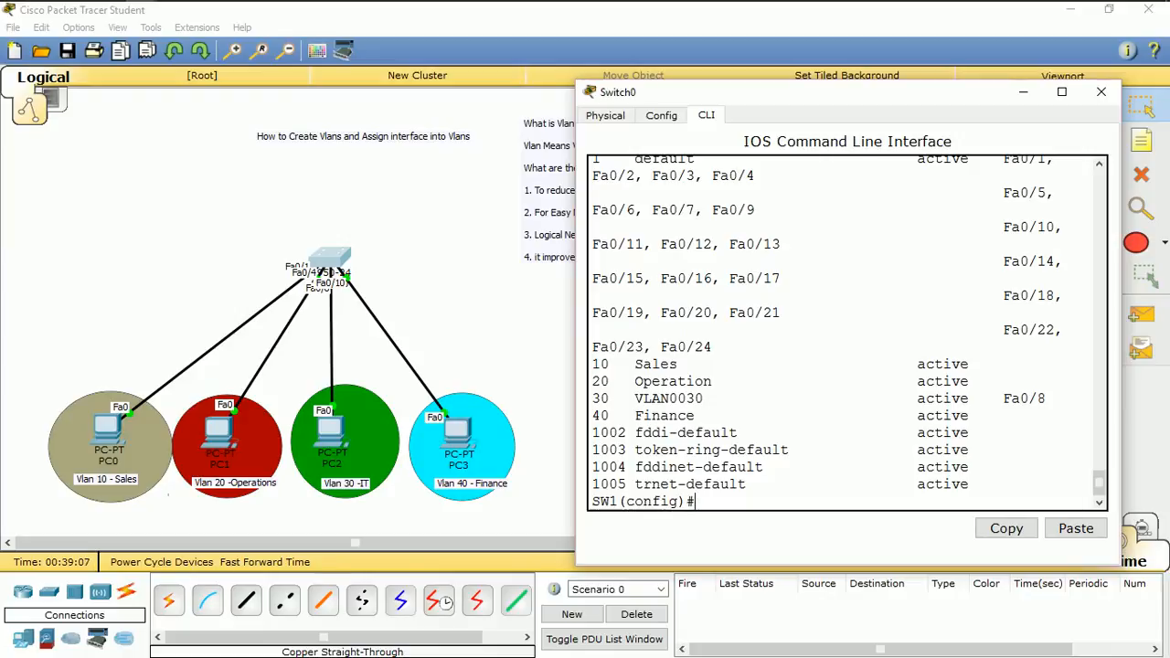
Name VLAN 30 IT and return to global configuration mode
type("vlan 30")
key("Return")
key("Return")
key("Return")
type("nam")
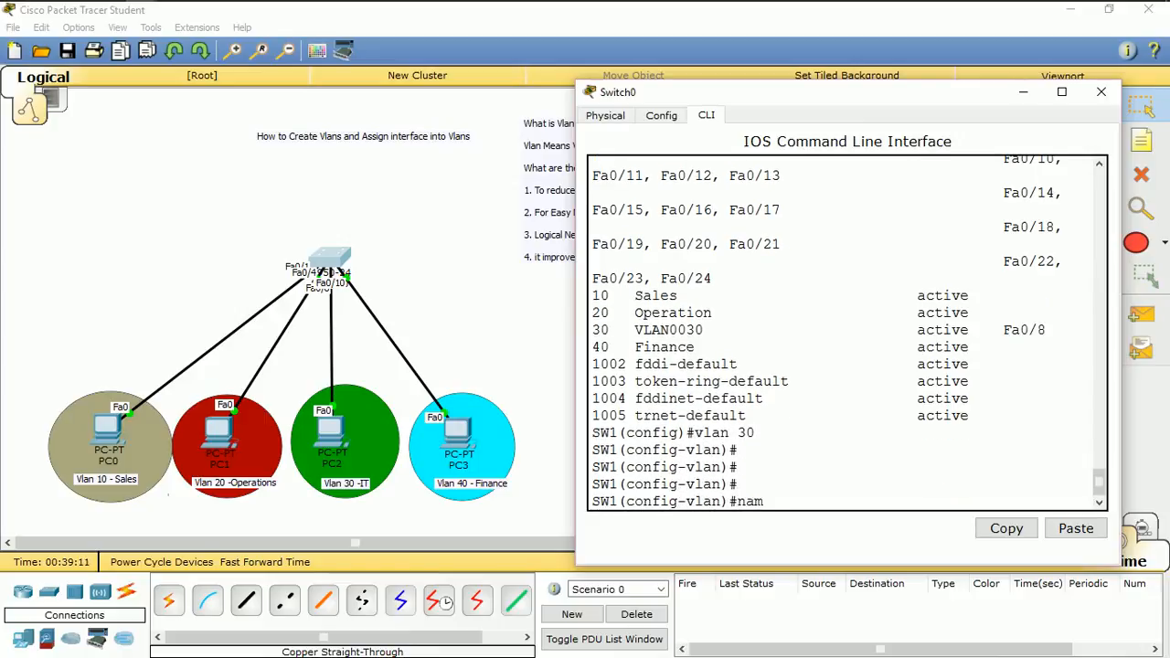
type("e IT")
key("Return")
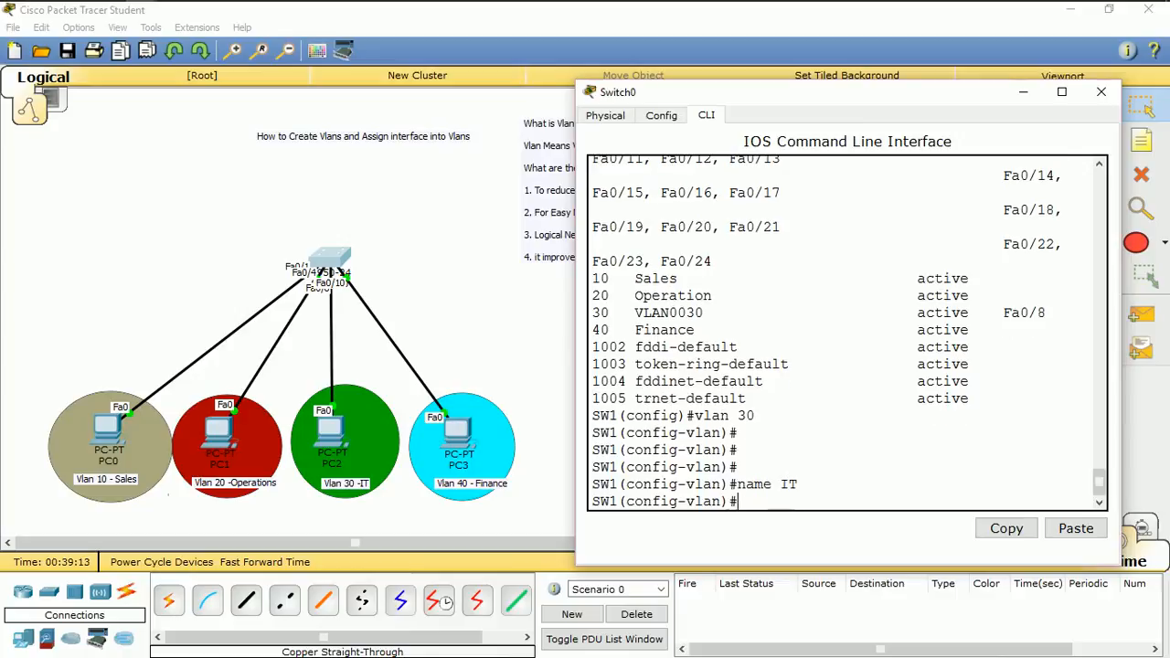
key("Return")
key("Return")
key("Return")
type("exit")
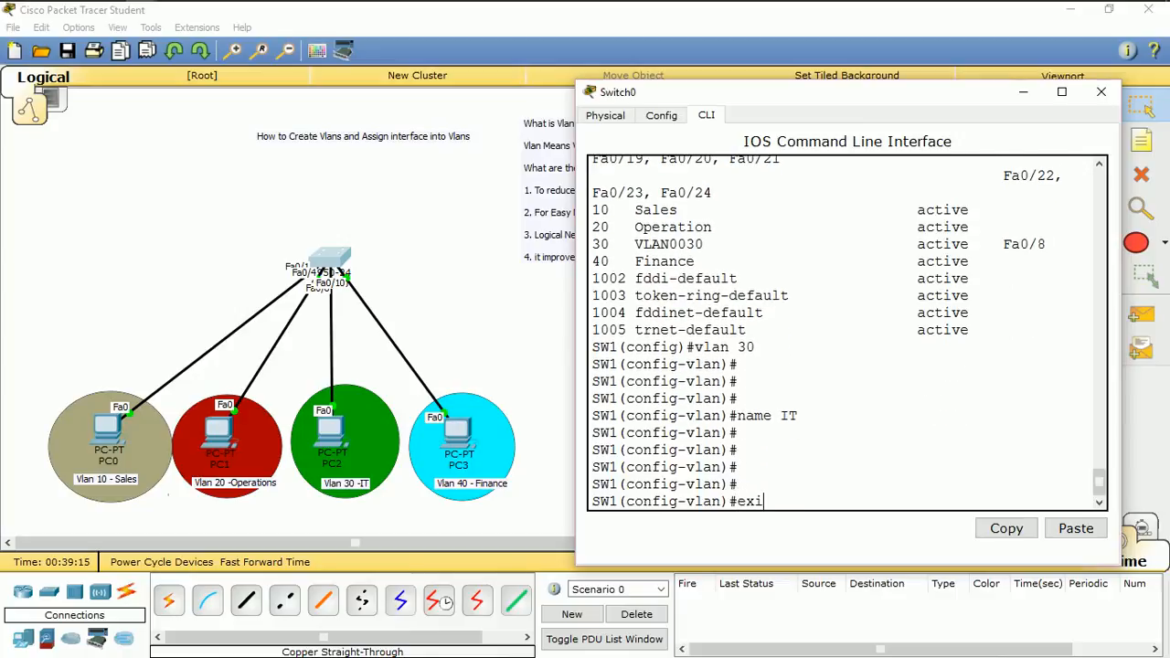
key("Return")
key("Return")
key("Return")
key("Return")
Run do sh vlan bri to check the VLAN names and ports, and view the table full size
type("do")
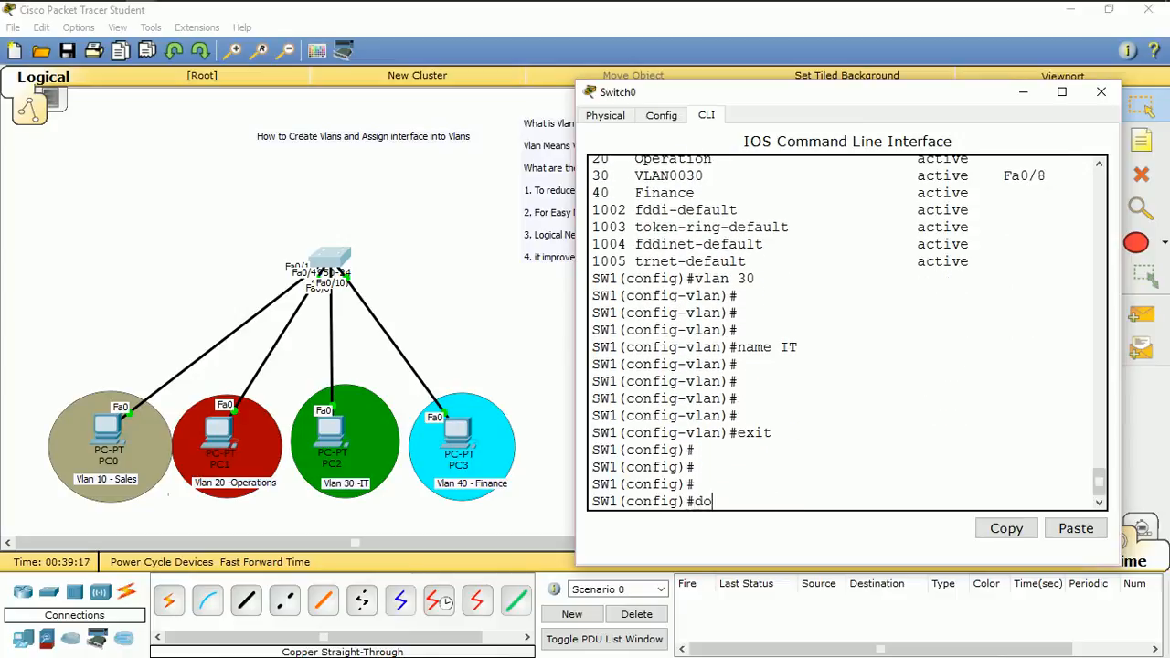
type(" sh ip")
key("BackSpace")
key("BackSpace")
key("BackSpace")
type("vlanbr")
key("Return")
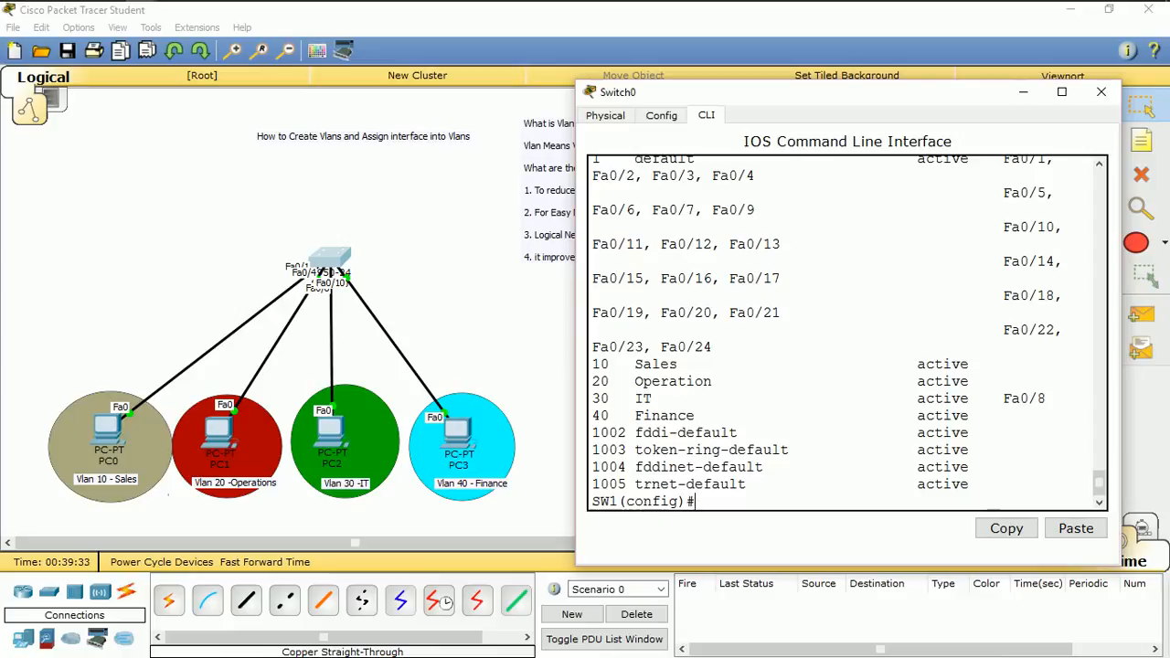
scroll(847, 332, "up", 5)
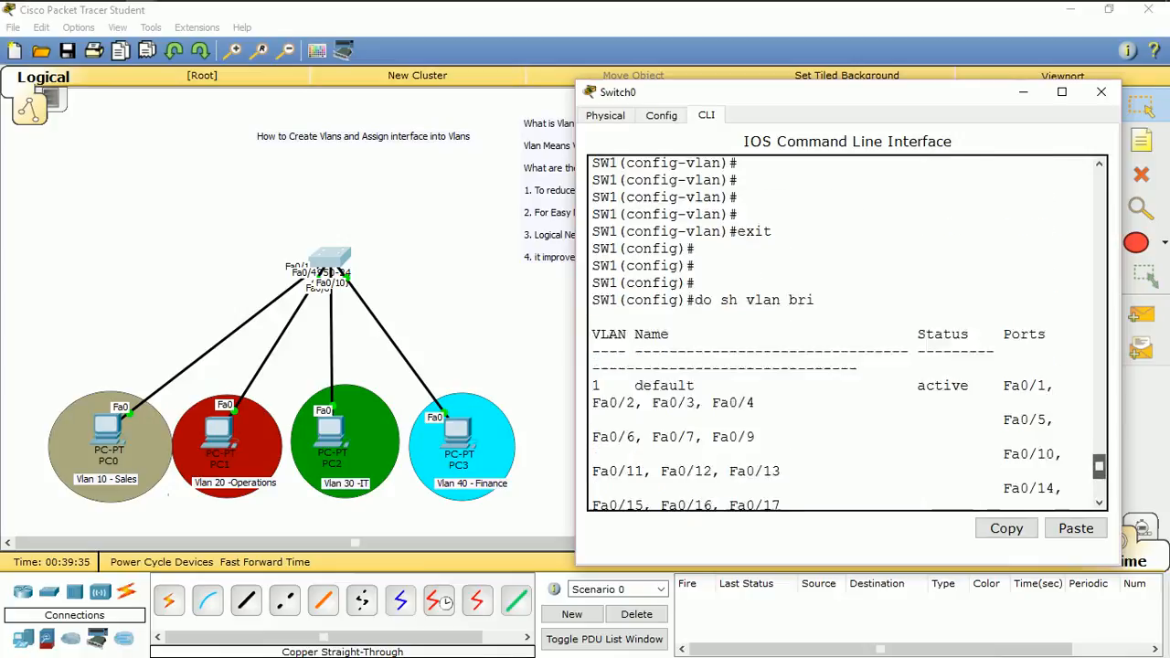
scroll(847, 331, "down", 3)
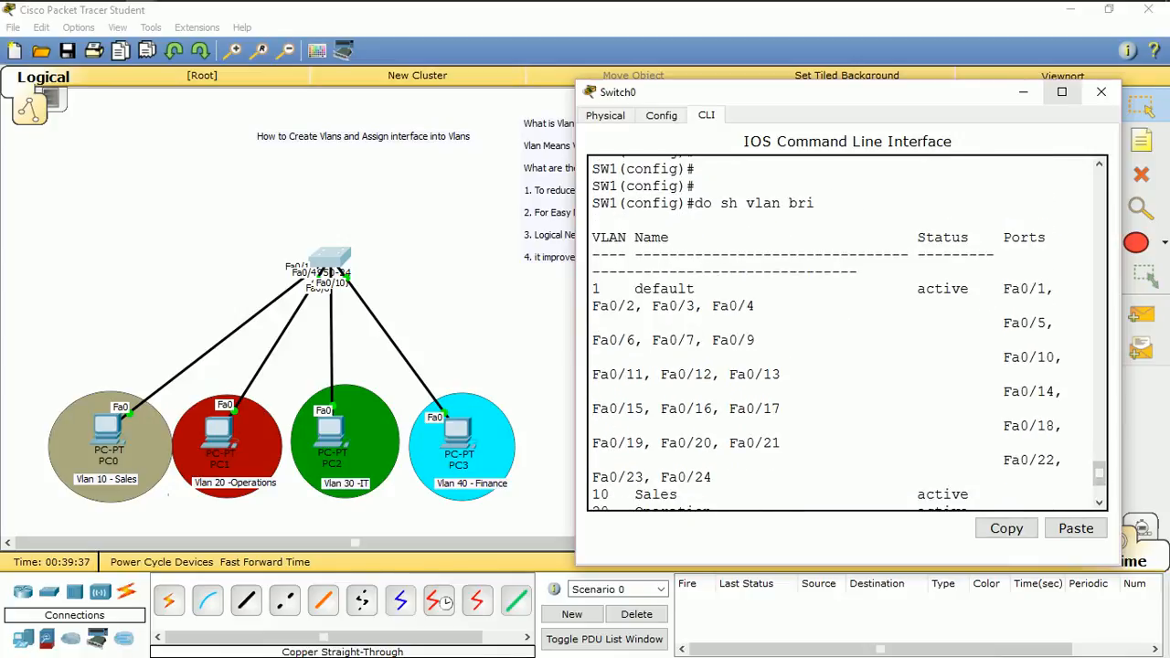
left_click(1062, 92)
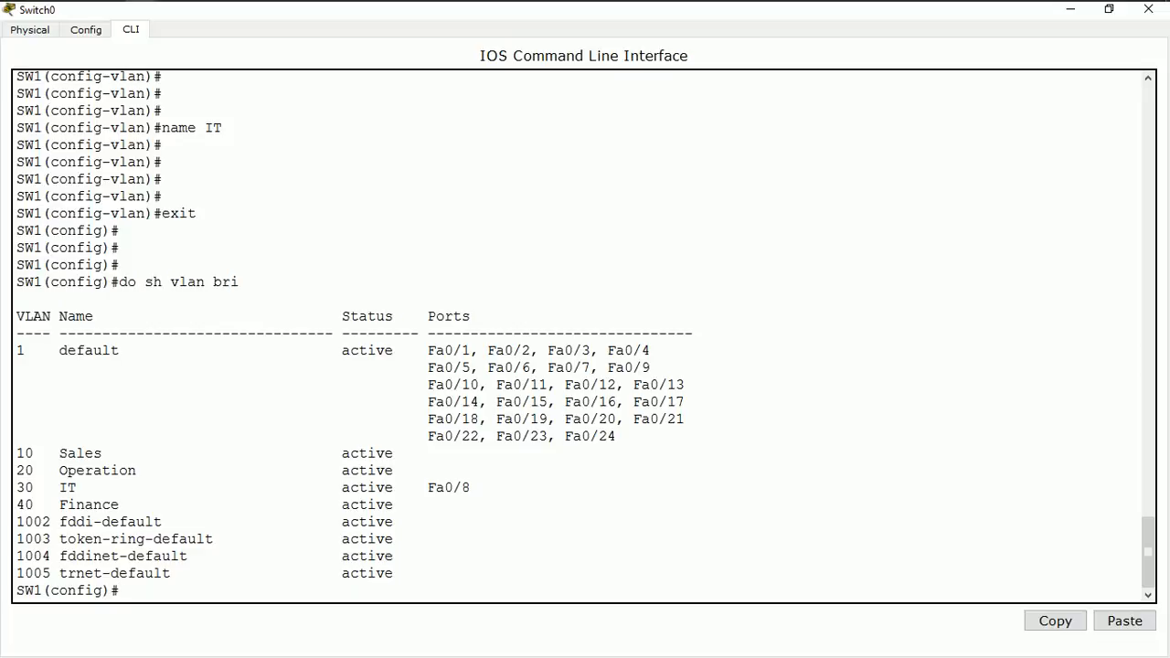
Enter interface configuration mode for port f0/1
type("int f0/1")
key("Return")
key("Return")
key("Return")
key("Return")
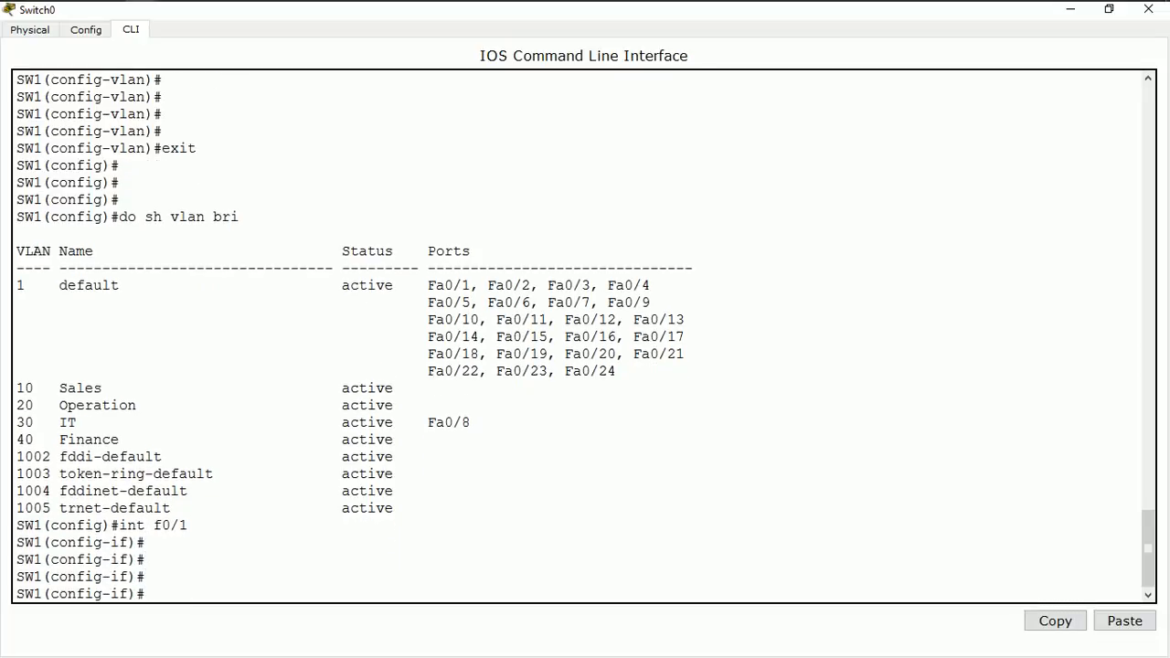
Set port f0/1 to access mode with switchport mode access
type("switchport mo")
key("BackSpace")
key("BackSpace")
key("BackSpace")
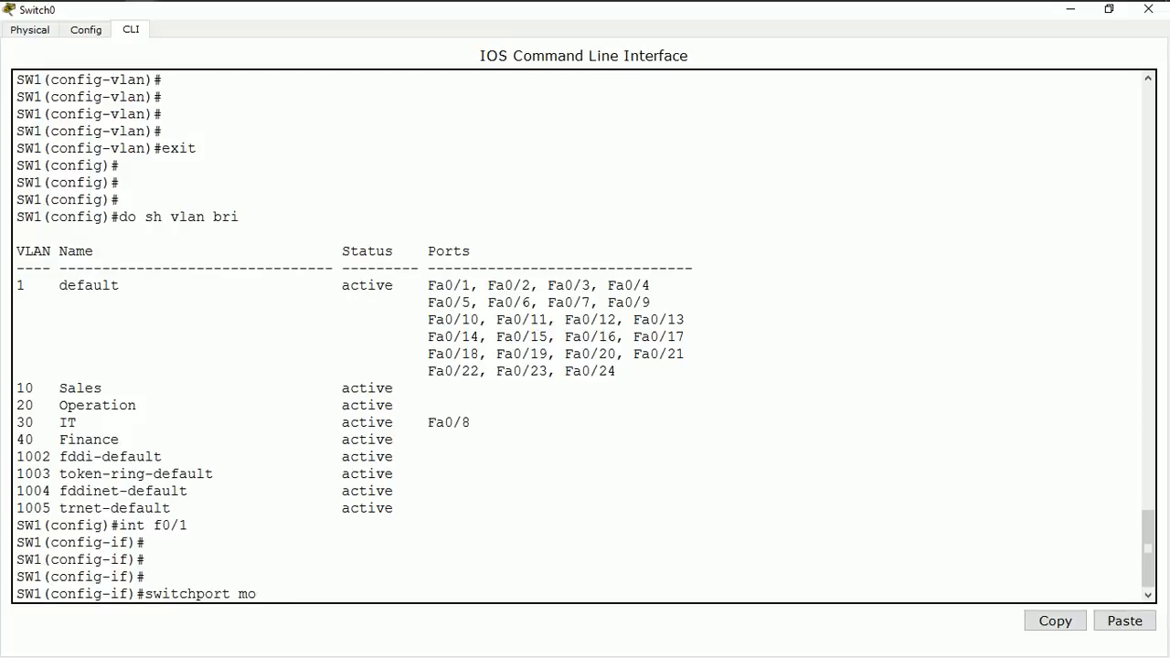
type("de access")
key("Return")
key("Return")
key("Return")
key("Return")
key("Return")
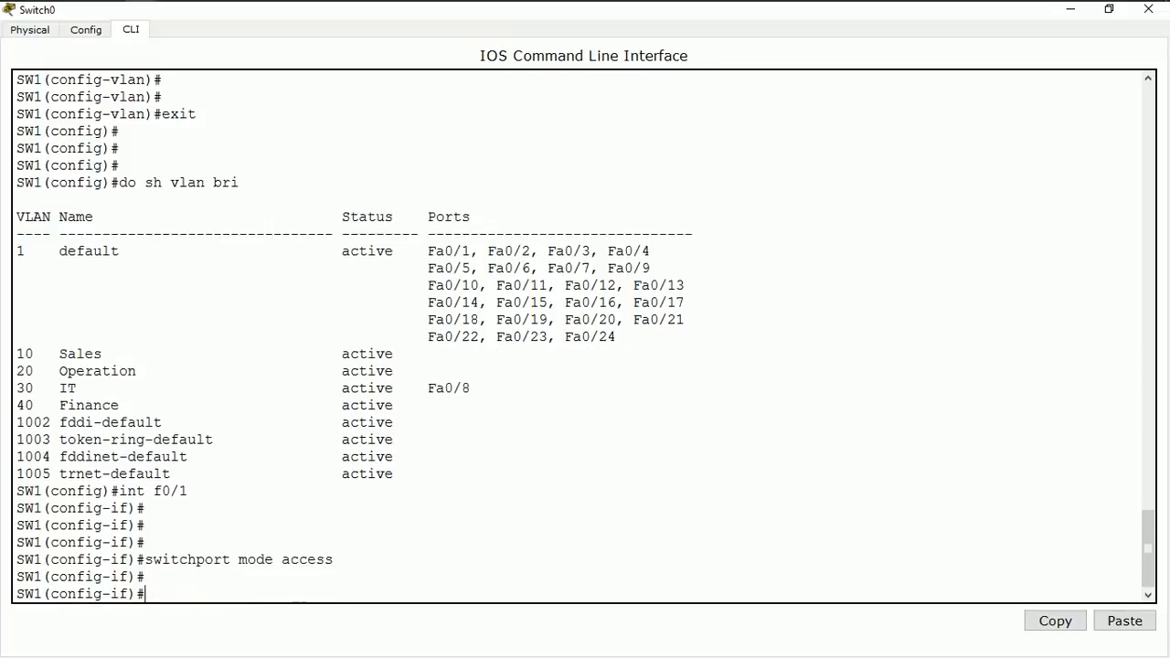
Assign port f0/1 to the Sales VLAN with switchport access vlan 10
type("swth")
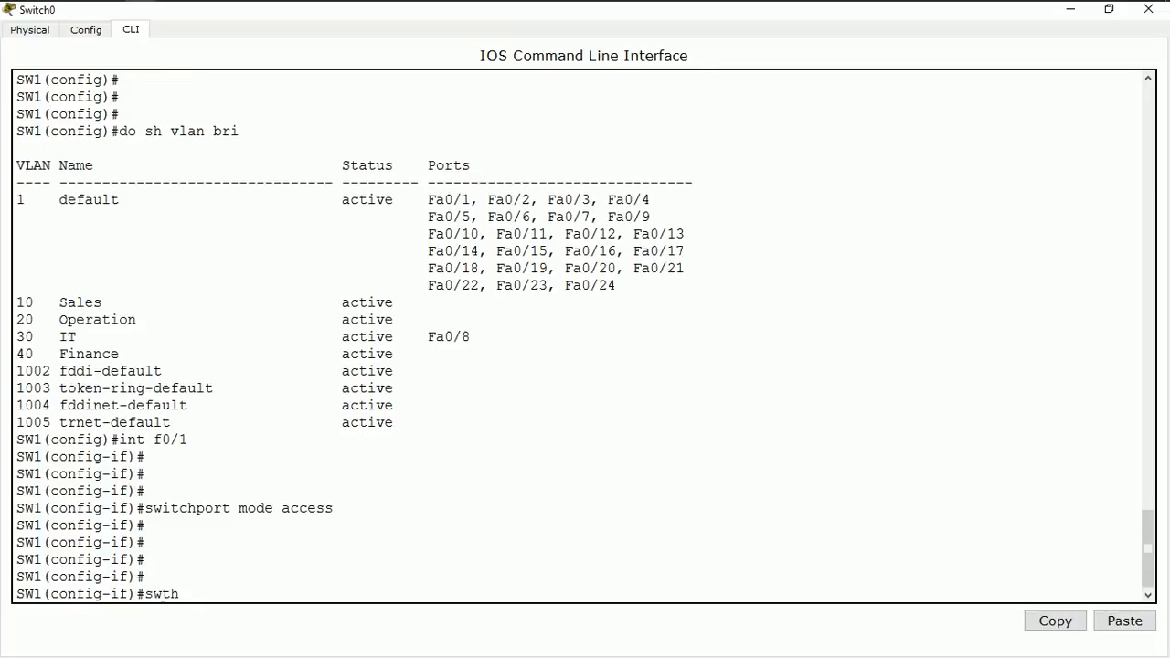
key("BackSpace")
key("BackSpace")
type("it")
type("chp")
type("o")
type("ort")
key("BackSpace")
key("BackSpace")
key("BackSpace")
key("BackSpace")
type("rt acces")
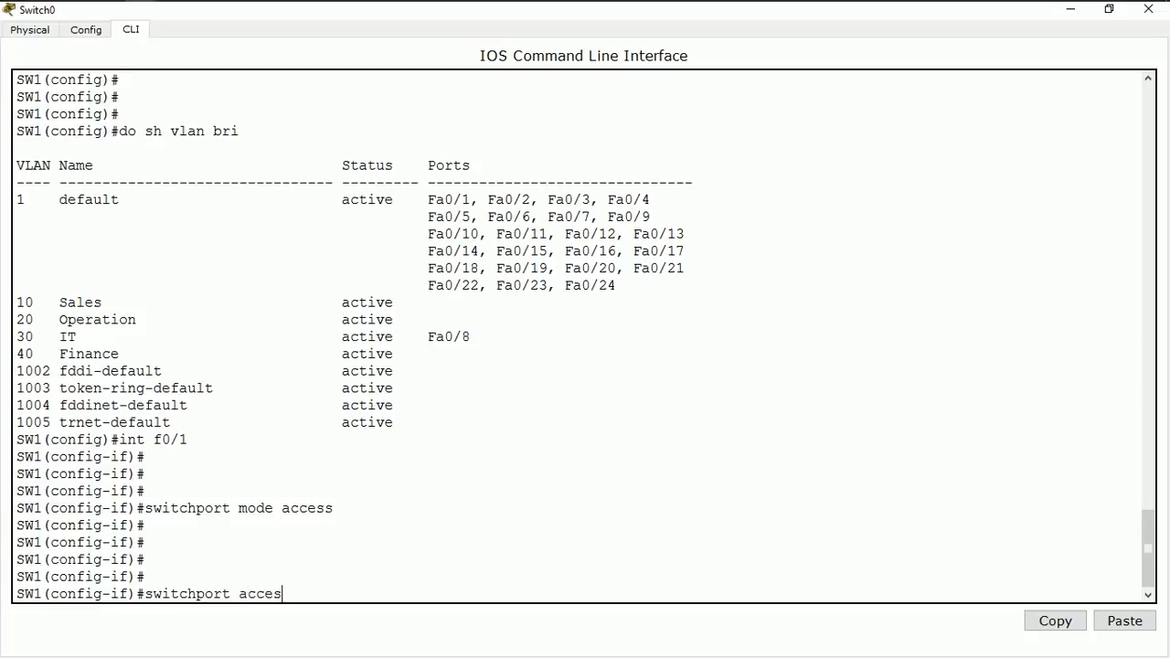
type("s vlan 10")
key("Return")
key("Return")
key("Return")
key("Return")
key("Return")
key("Return")
key("Return")
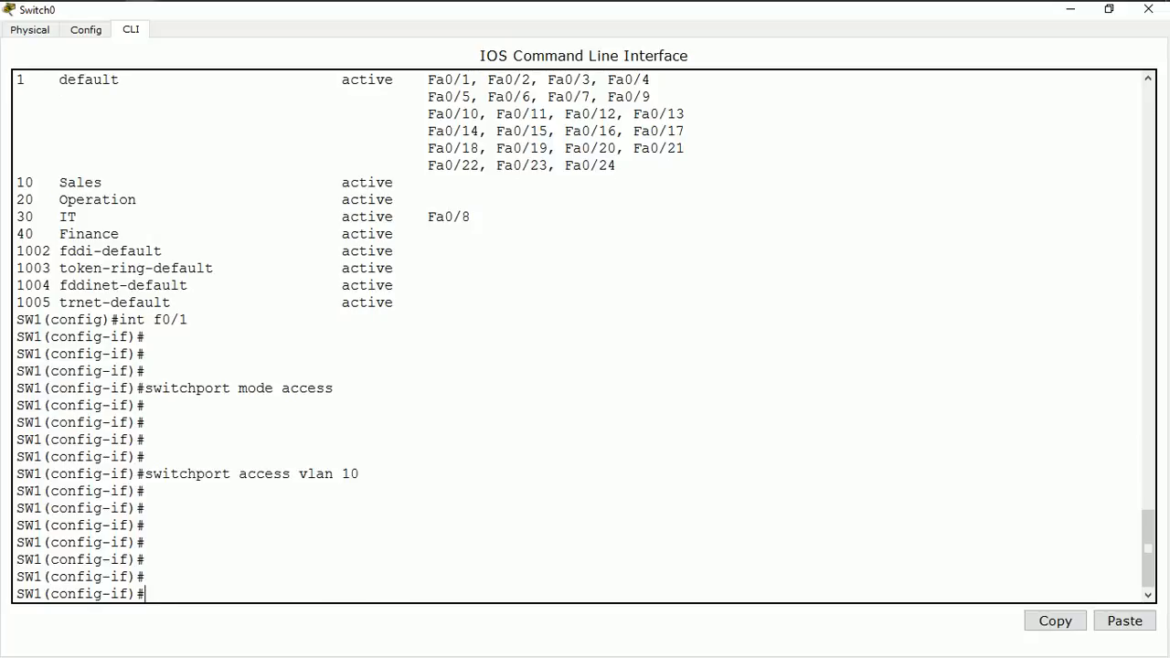
Switch to configuring interface fa0/4 and set it to access mode with switchport mode access
type("int fa0/4")
key("Return")
key("Return")
key("Return")
key("Return")
key("Return")
key("Return")
type("swit")
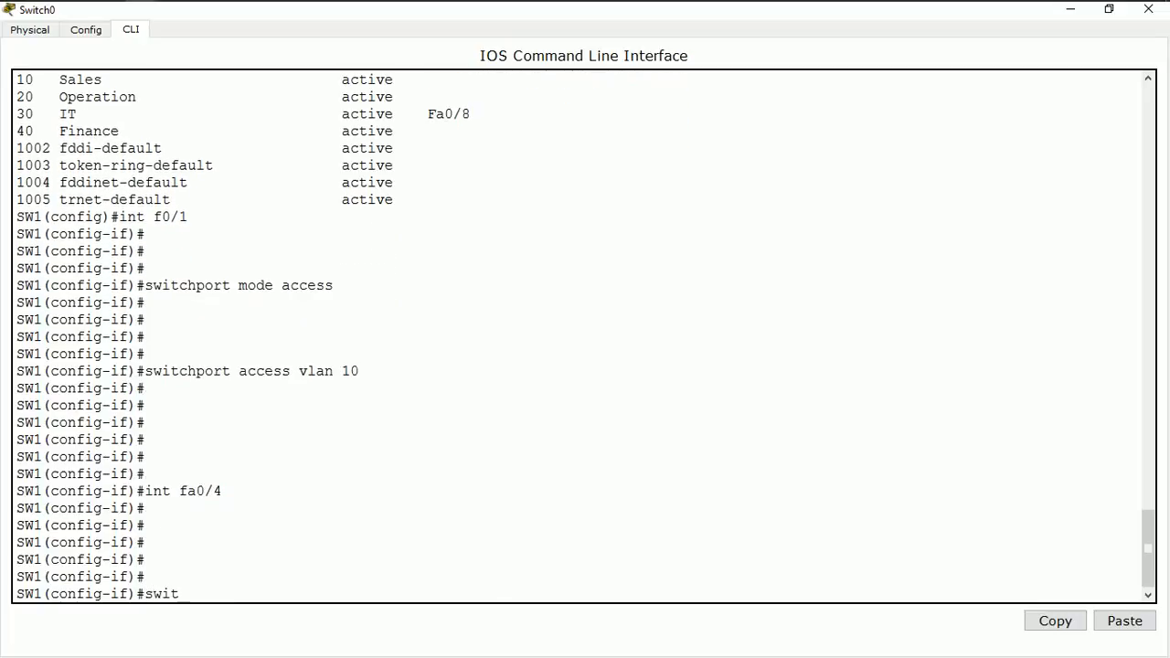
type("chport mode access")
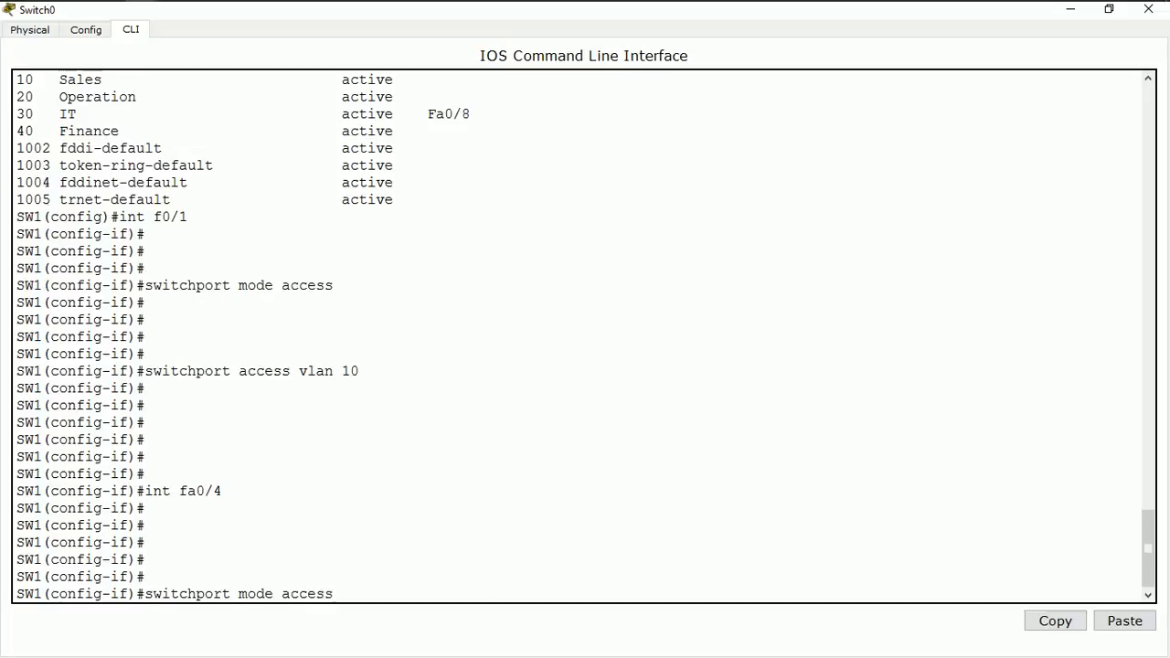
key("Return")
key("Return")
key("Return")
key("Return")
Assign port fa0/4 to the Operation VLAN with switchport access vlan 20
type("swtch")
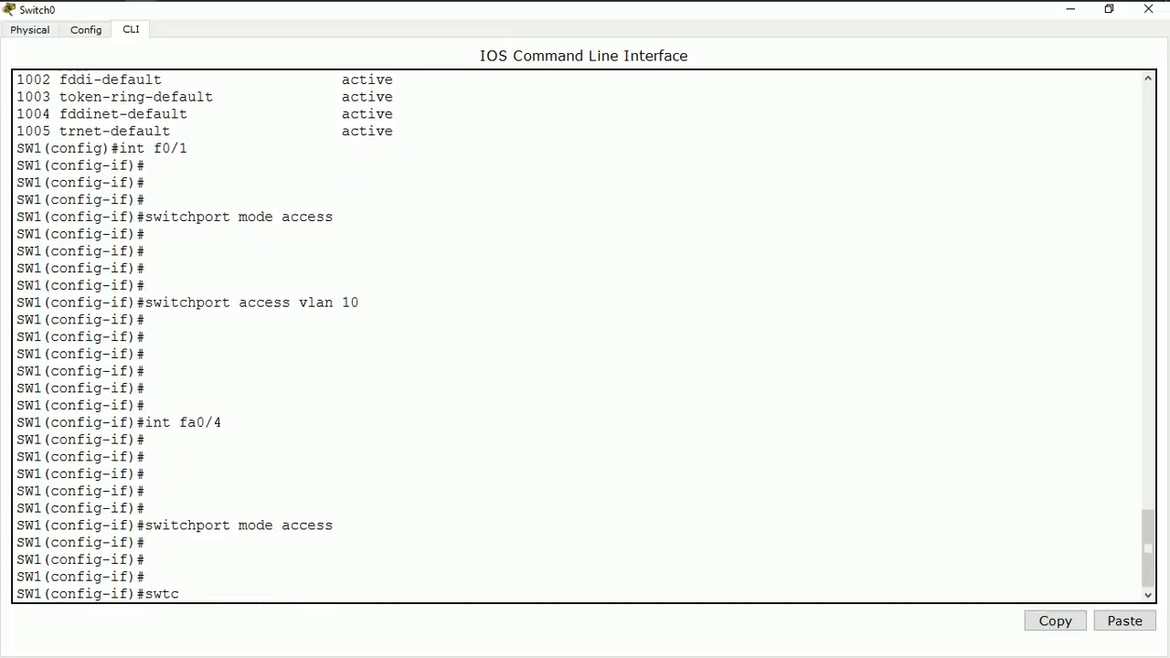
key("BackSpace")
key("BackSpace")
key("BackSpace")
type("it")
key("Tab")
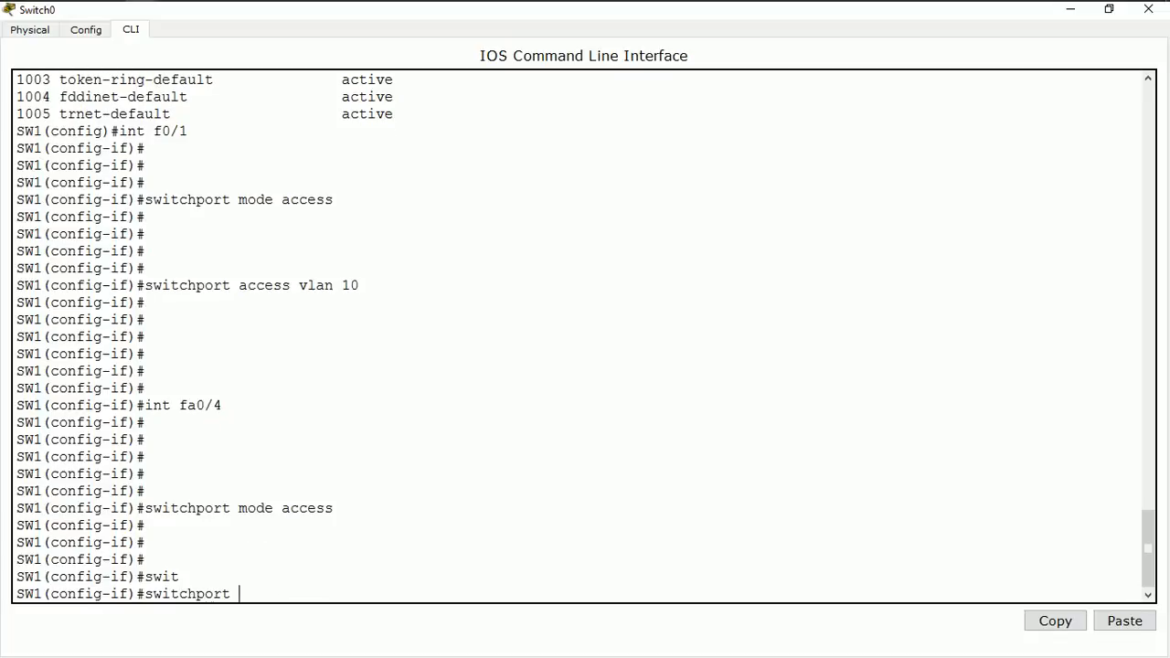
type("access vlan 10")
key("BackSpace")
key("BackSpace")
type("20")
key("Return")
key("Return")
key("Return")
key("Return")
key("Return")
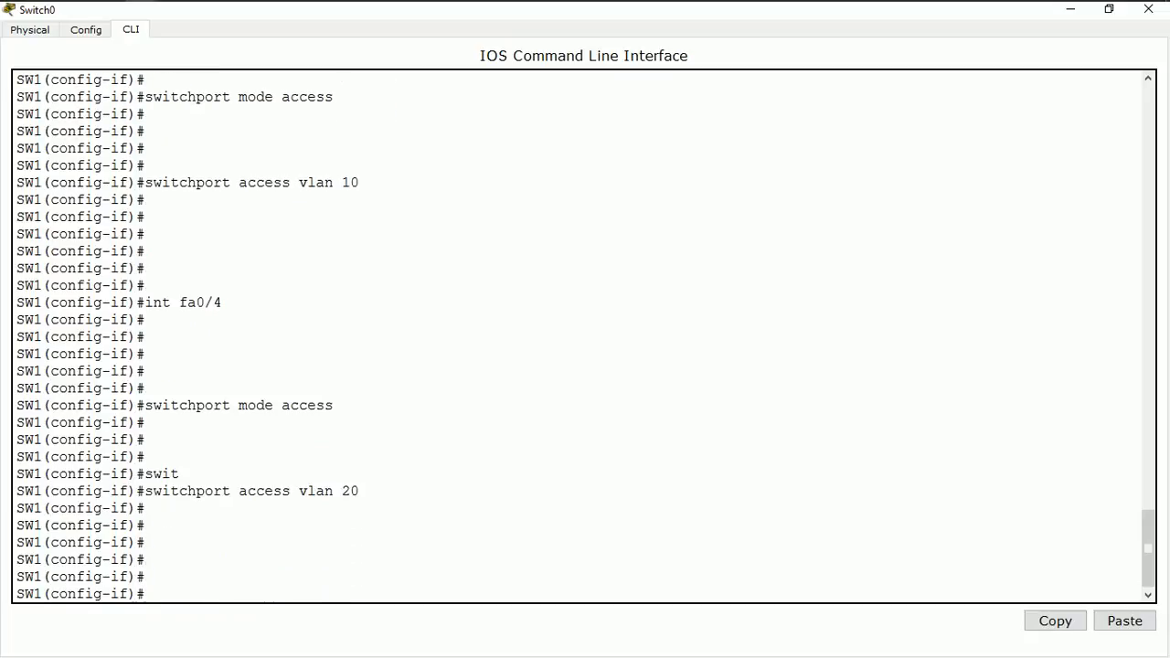
Switch to interface configuration for port fa0/10
type("int fa0/10")
key("Return")
key("Return")
key("Return")
key("Return")
key("Return")
key("Return")
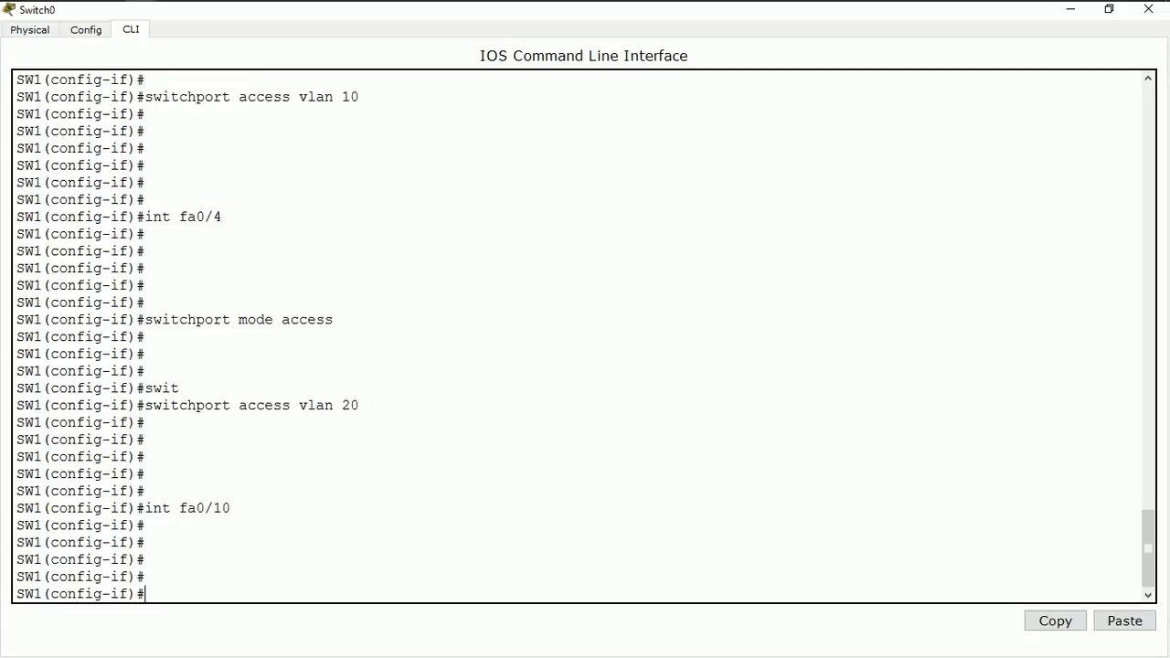
Set port fa0/10 to access mode with switchport mode access
type("switch")
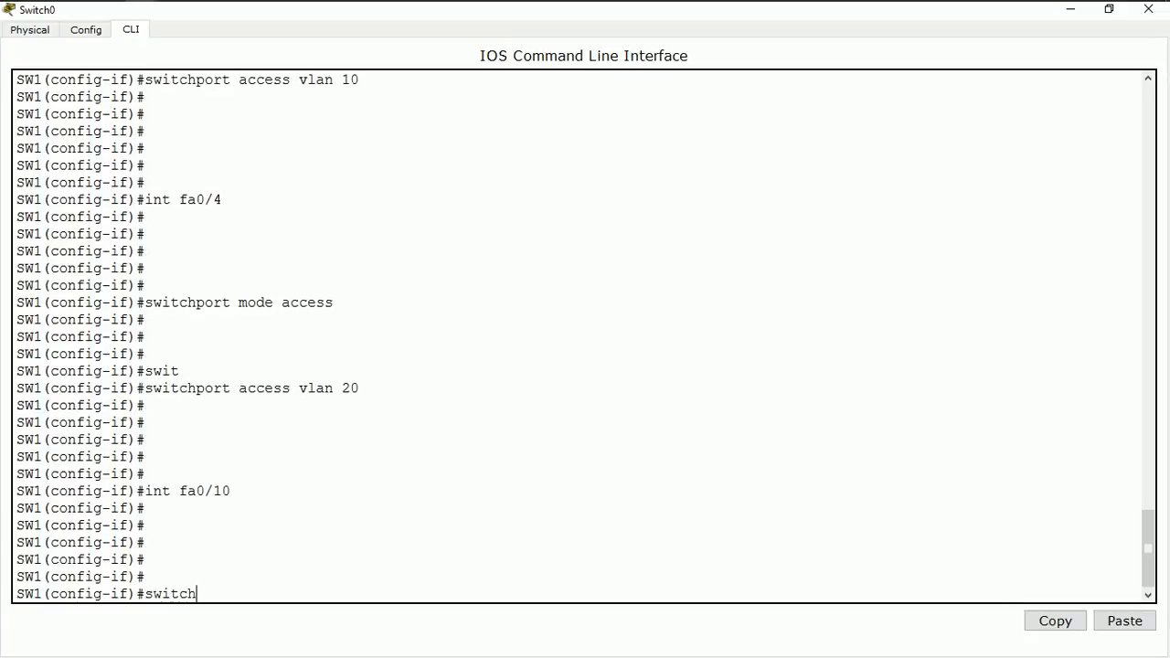
type("port mode a")
type("cee")
key("BackSpace")
key("BackSpace")
key("BackSpace")
type("c")
key("BackSpace")
key("BackSpace")
type("access")
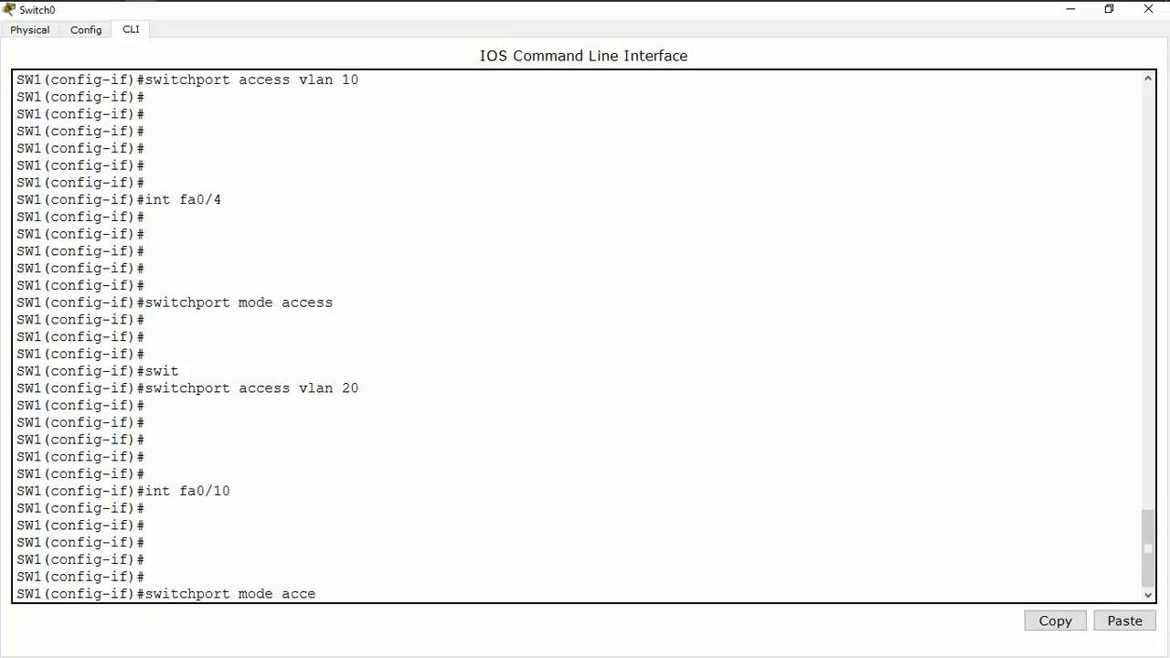
key("Return")
key("Return")
key("Return")
Assign port fa0/10 to the Finance VLAN with switchport access vlan 40
type("swit")
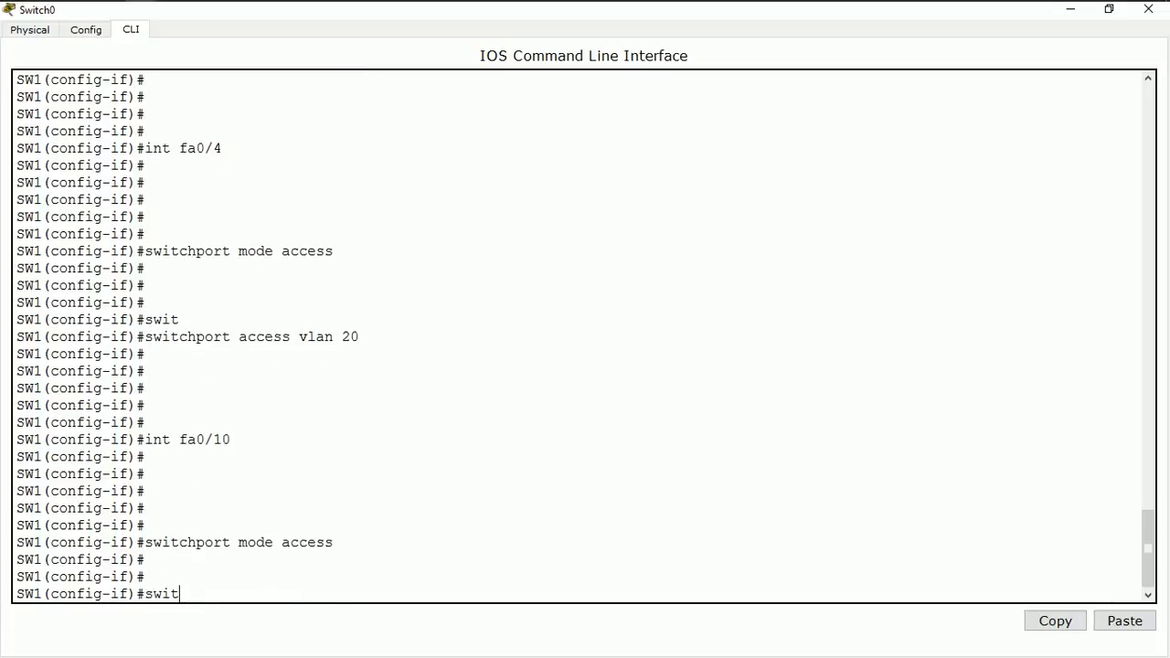
type("chport")
type(" mo")
key("BackSpace")
key("BackSpace")
type("access")
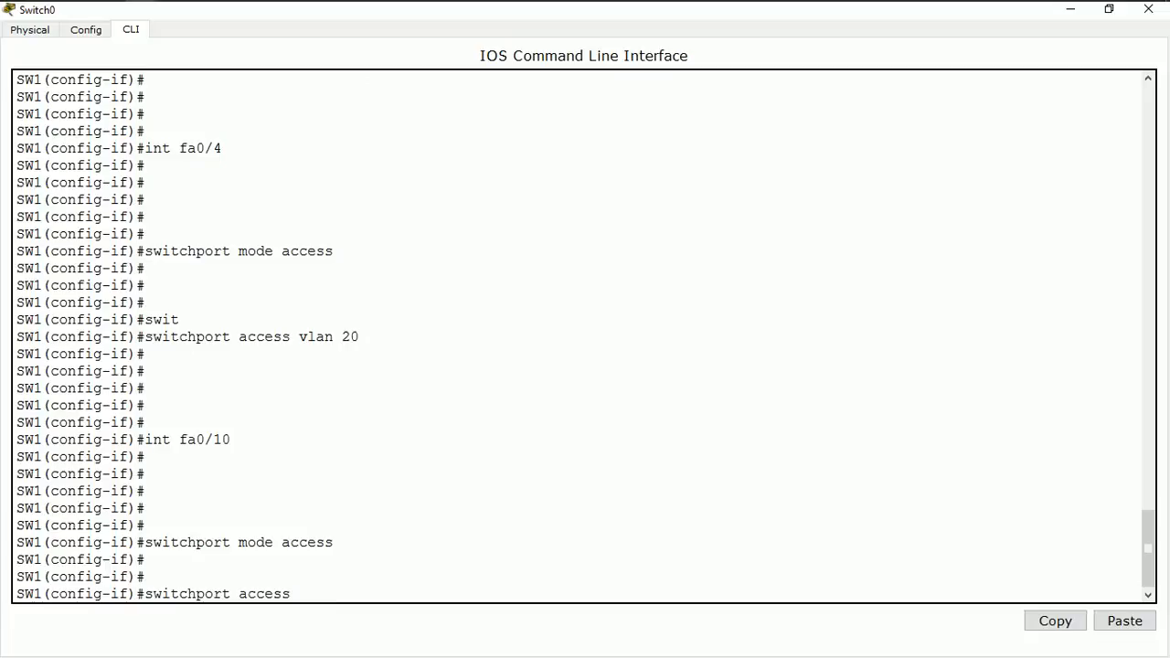
type(" vlan 40")
key("Return")
key("Return")
key("Return")
key("Return")
key("Return")
key("Return")
key("Return")
key("Return")
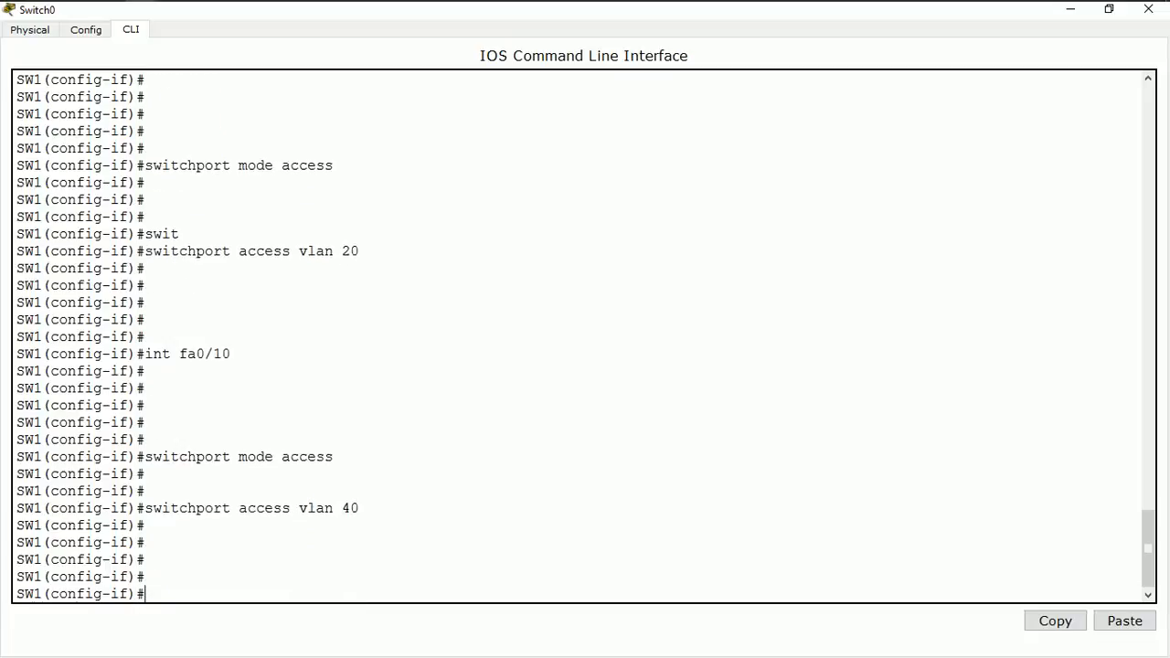
key("Return")
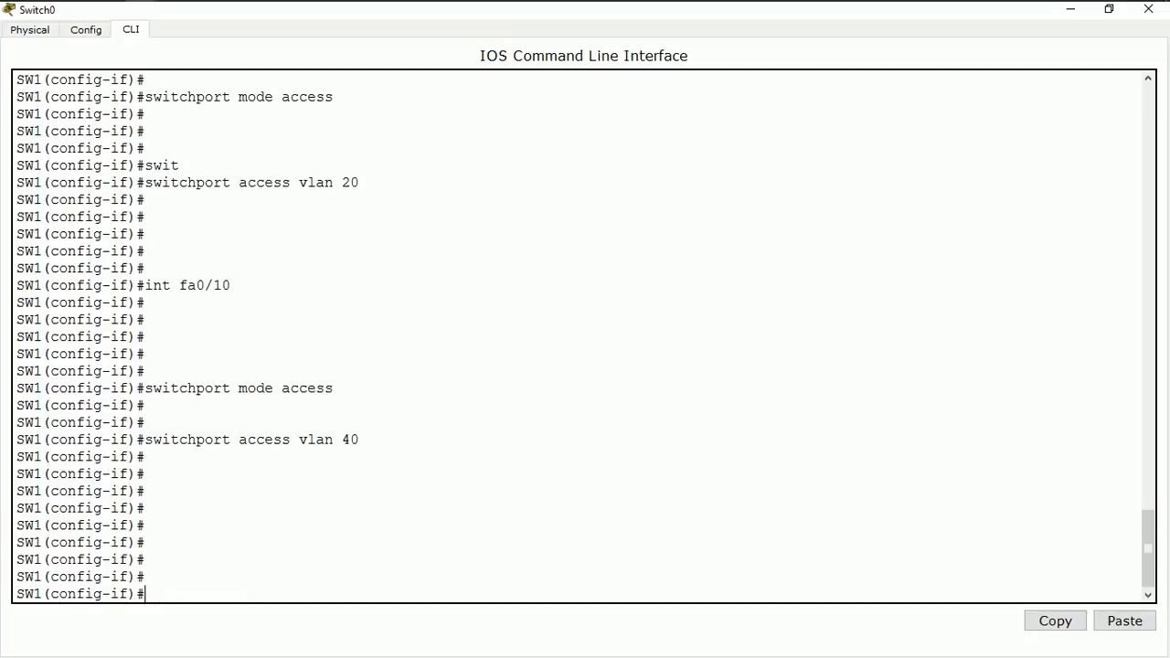
Try to show the VLAN summary from interface configuration with do sh int vlan bri and do sh int vlan brief
type("do sh int vlan bri")
key("Return")
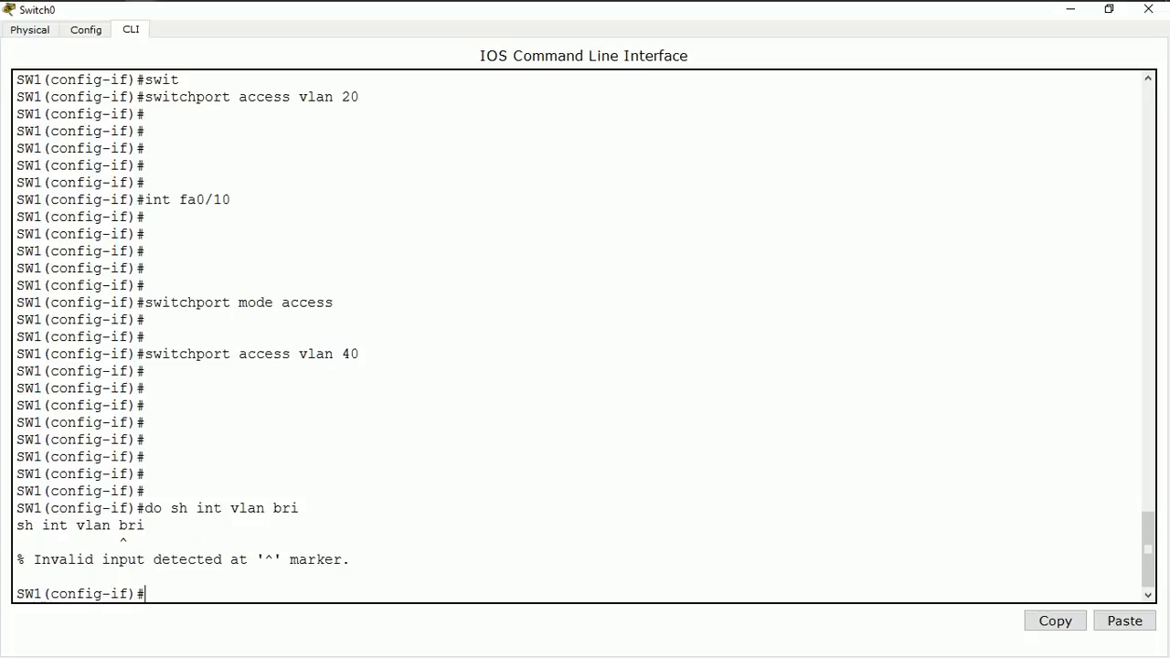
key("Up")
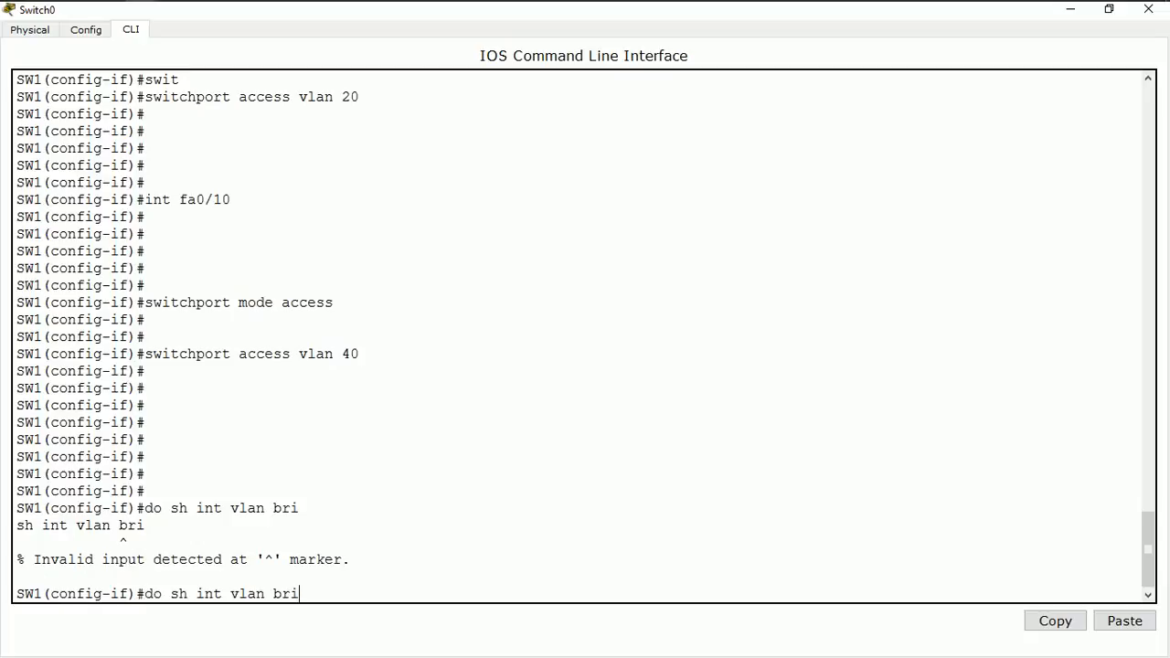
type("ef")
key("Return")
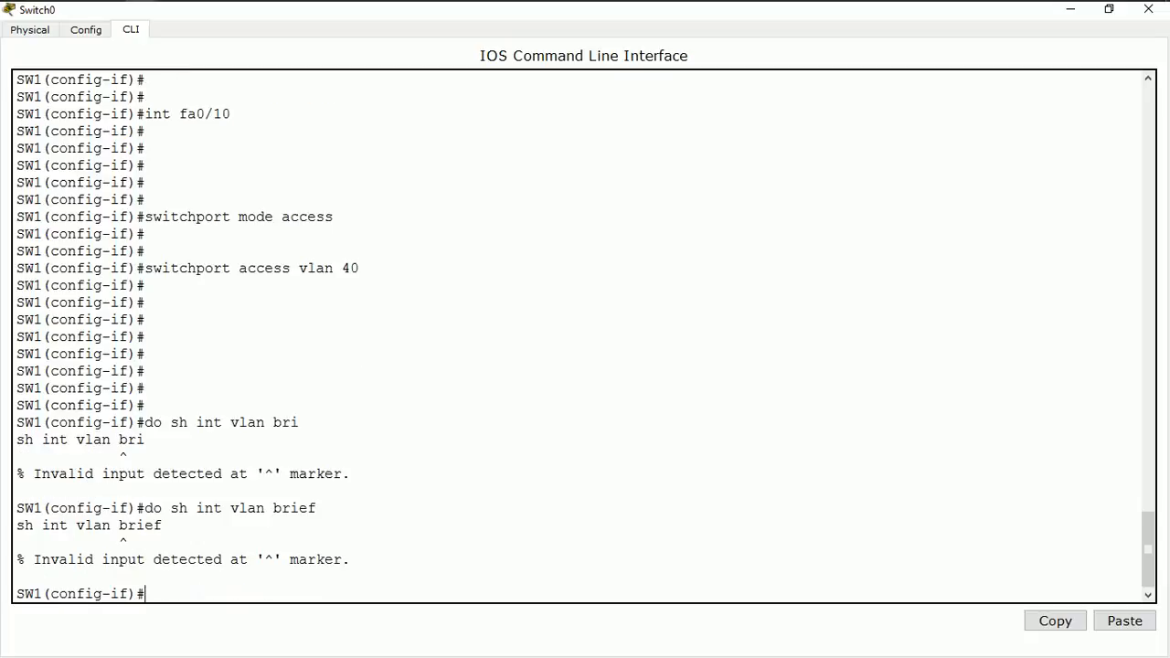
Return from interface configuration to global configuration mode with exit
type("exit")
key("Return")
key("Return")
key("Return")
key("Return")
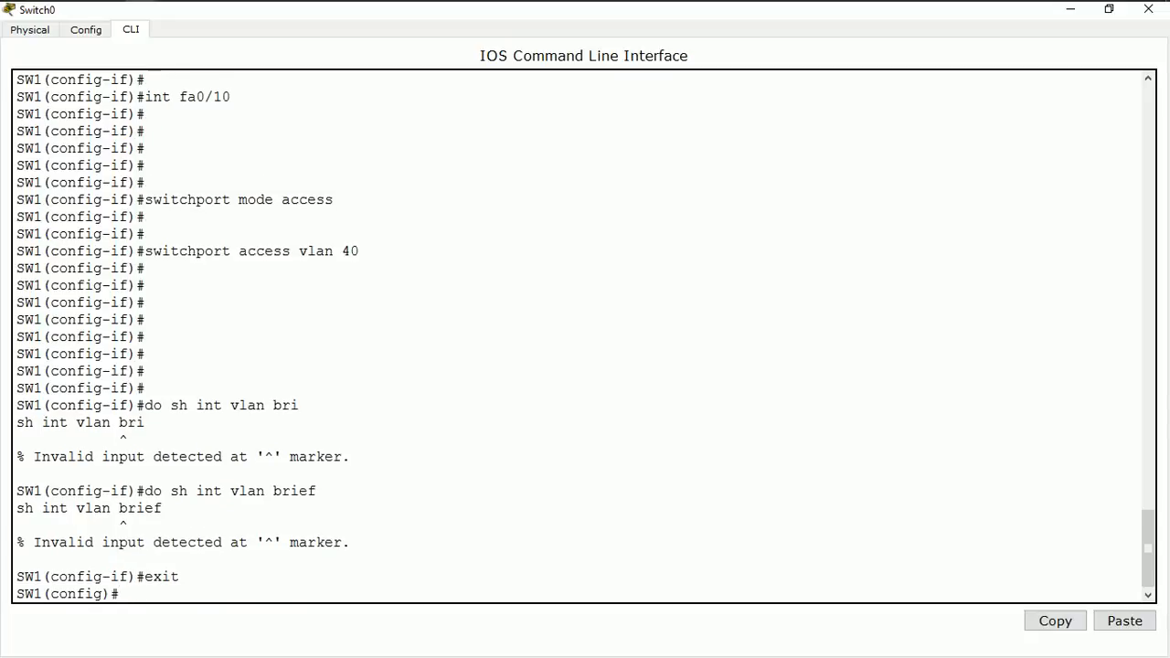
key("Return")
Try to show the VLAN summary from global configuration mode with do sh int vlan bri
type("do sh")
key("BackSpace")
key("BackSpace")
key("BackSpace")
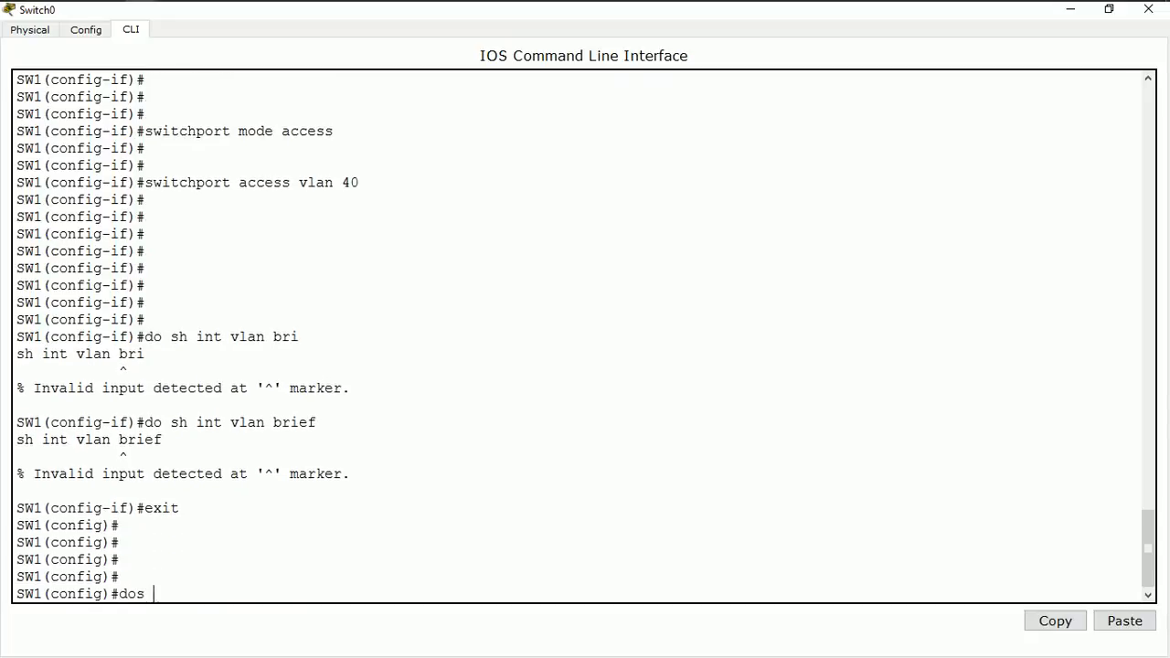
type("sh ipi")
key("BackSpace")
key("BackSpace")
key("BackSpace")
type("int vlan bri")
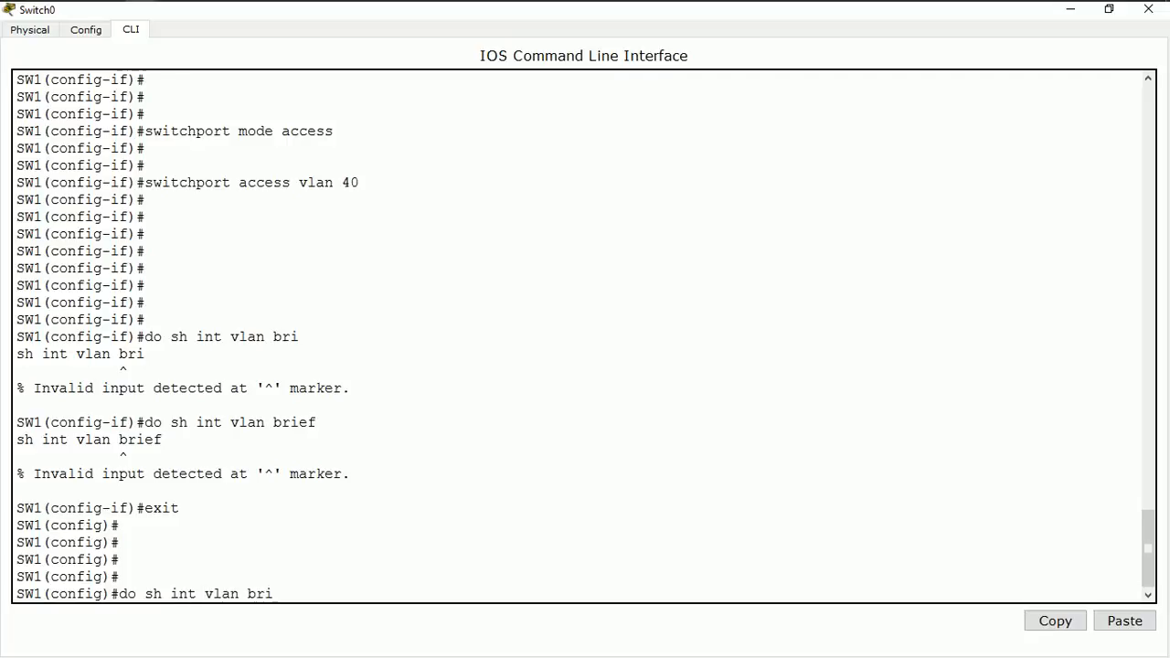
key("Return")
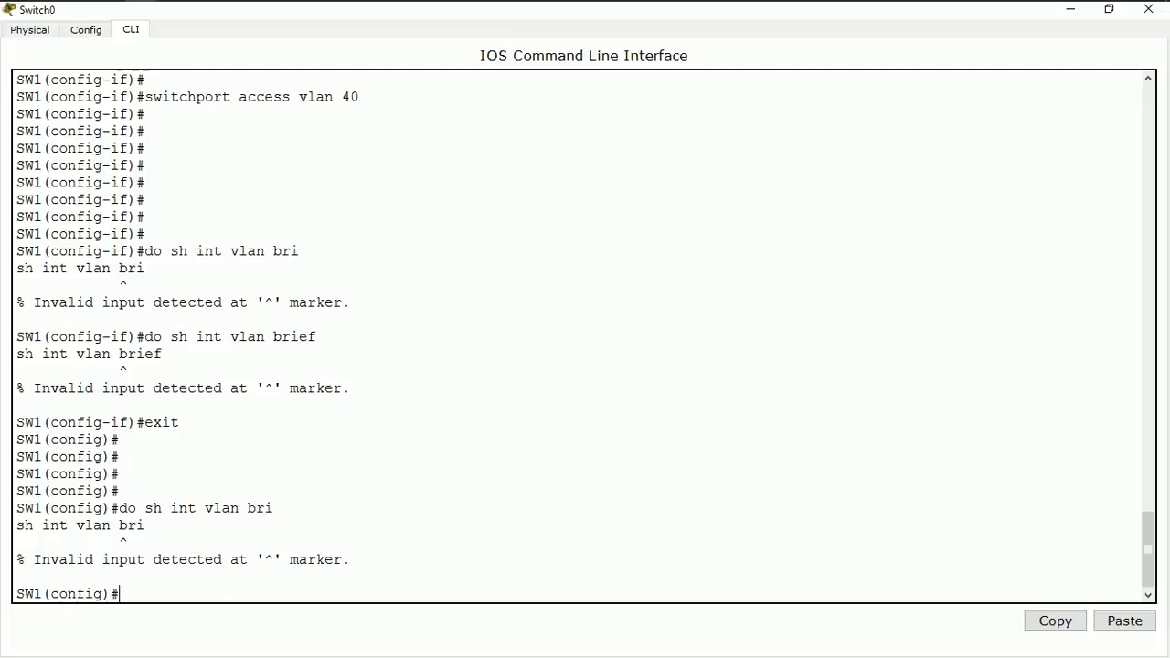
Show the VLANs and their assigned ports with do sh vlan bri, and close the switch window after reviewing them
key("Up")
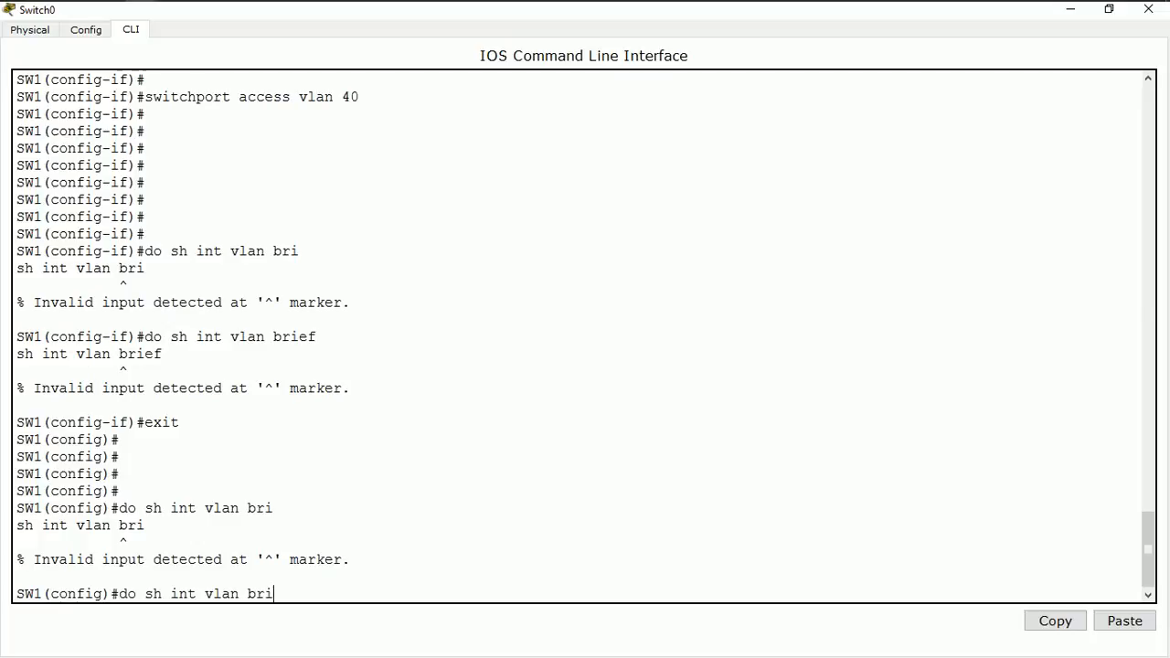
key("Left")
key("Left")
key("Left")
key("Left")
key("Left")
key("Left")
key("Left")
key("Left")
key("BackSpace")
key("BackSpace")
key("BackSpace")
key("BackSpace")
key("Return")
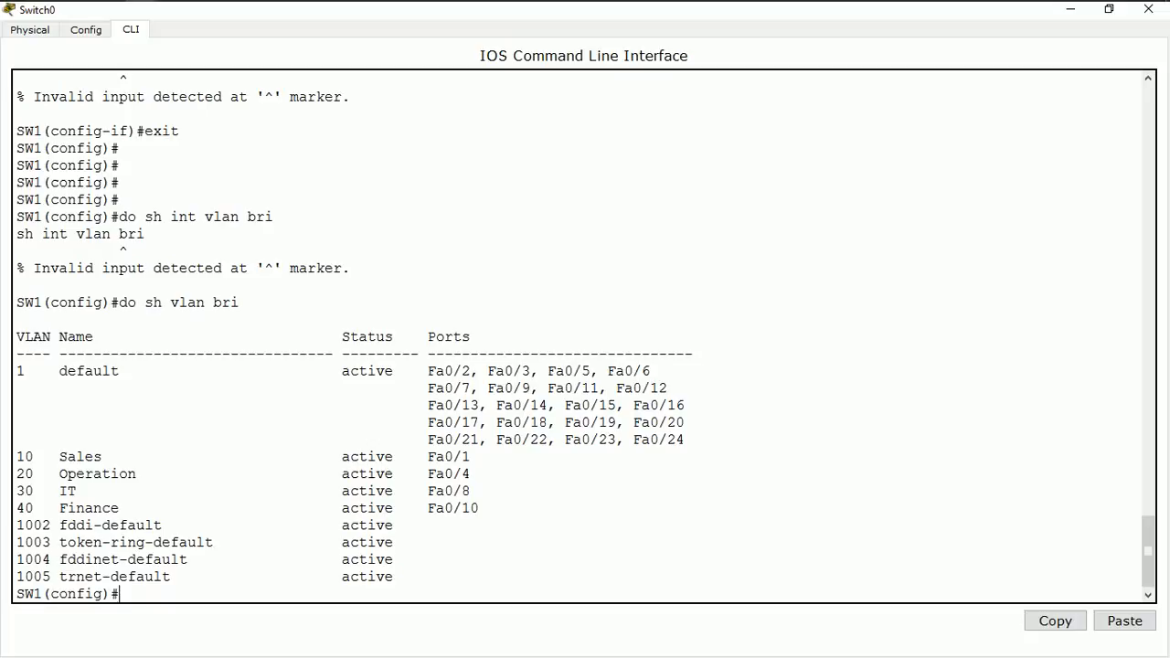
left_click(1148, 9)
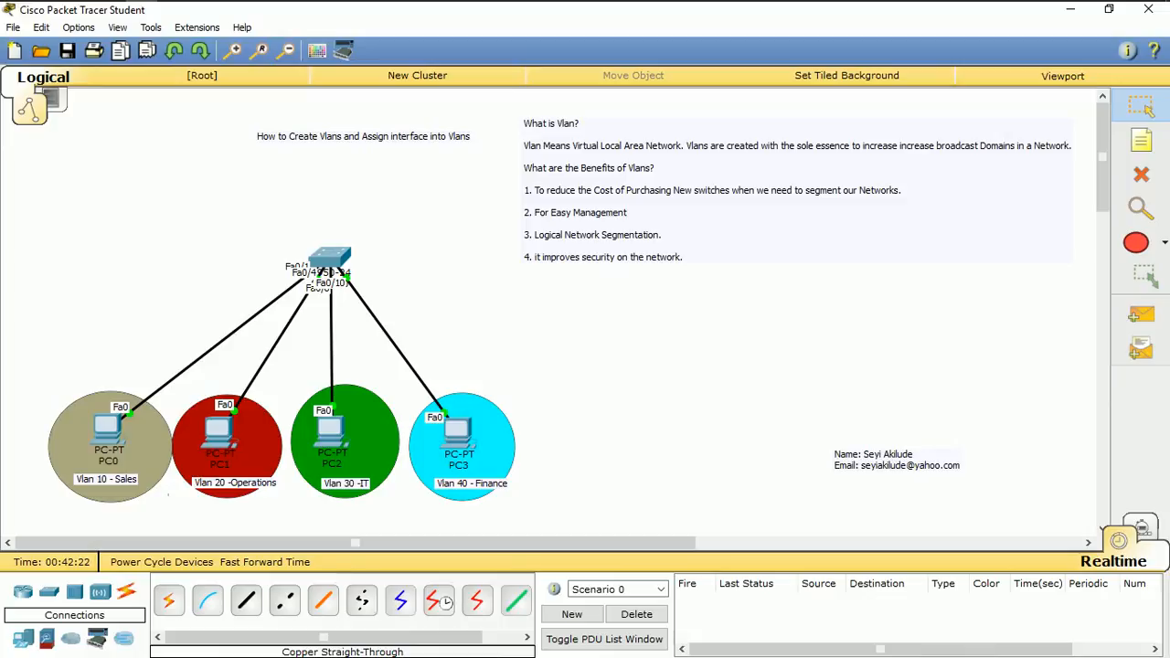
Place a text note reading 192.168.10.0/26 beside the switch in the topology
left_click(1141, 140)
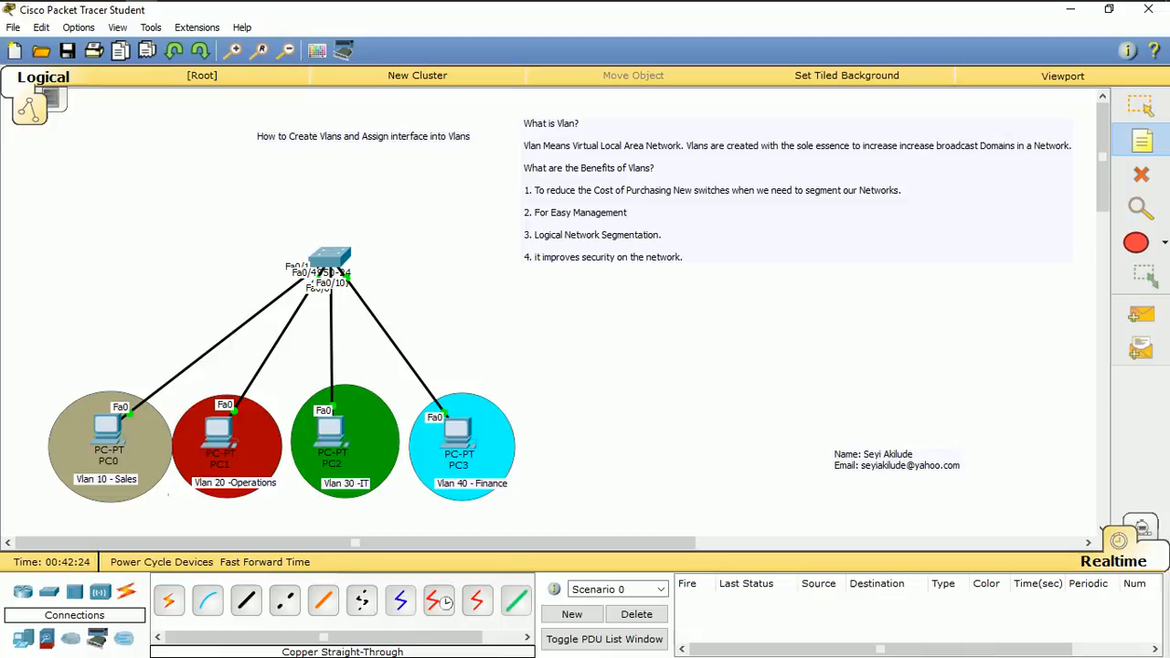
left_click(366, 257)
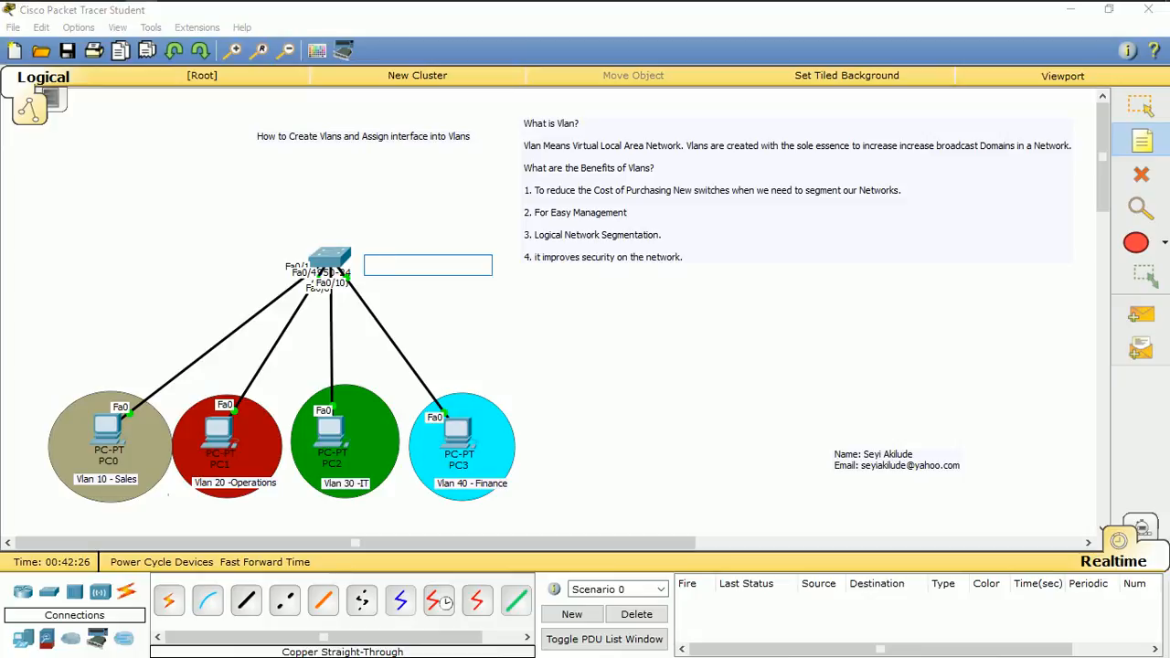
type("192.1")
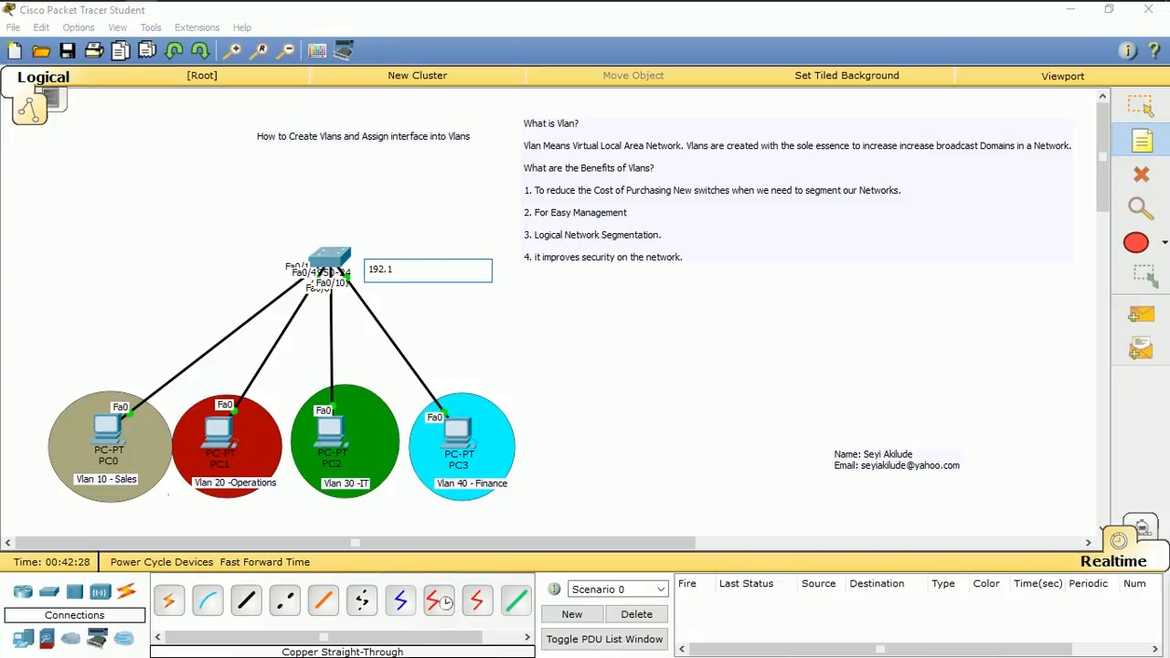
type("68.10.0/26")
left_click(805, 346)
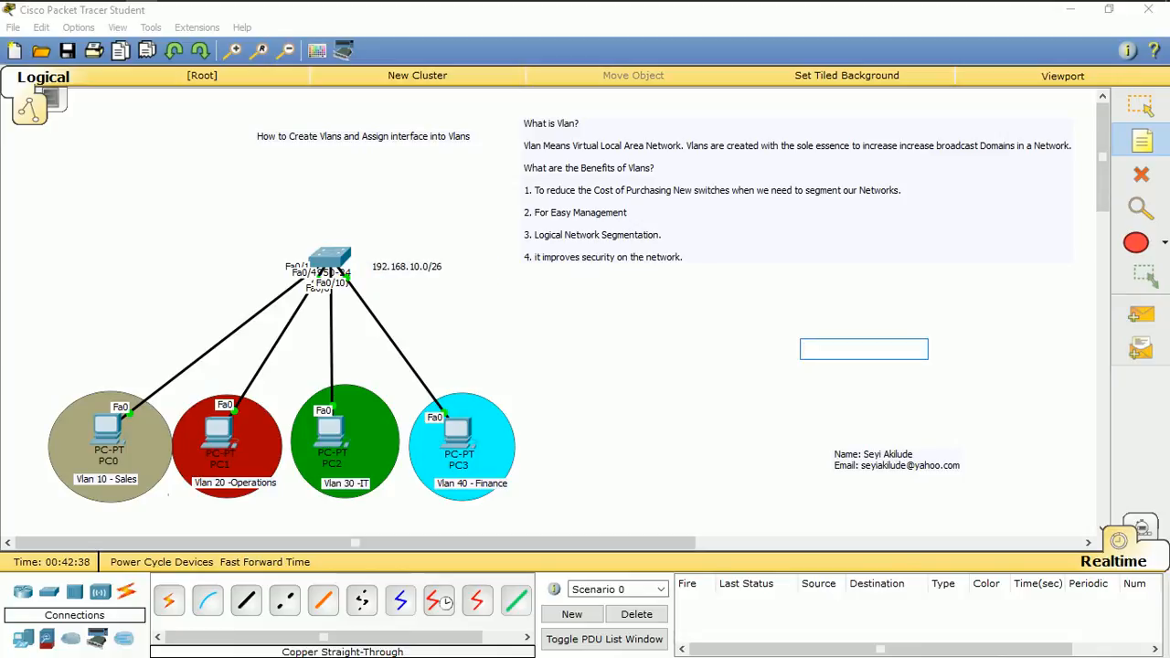
Add a note reading 192.168.10.0/26 below the Vlan 10 - Sales circle
left_click(58, 518)
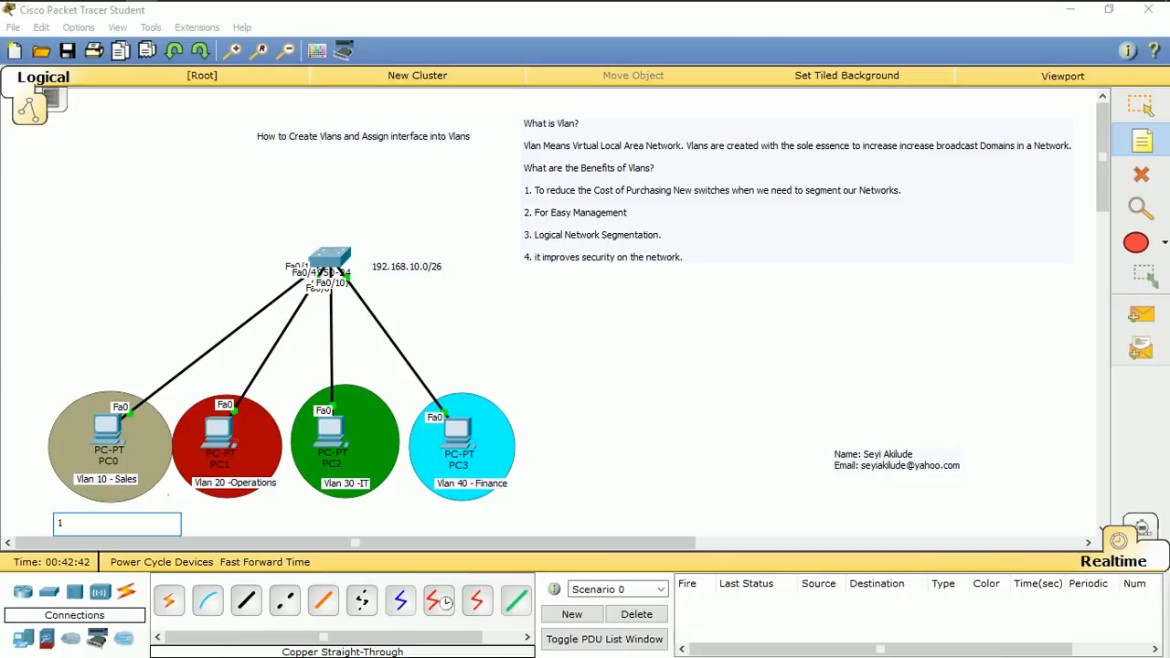
type("192.168.10.0/26")
Try to write the subnet note below the Vlan 20 - Operations circle, beginning with 192.168.10
left_click(201, 513)
type("192")
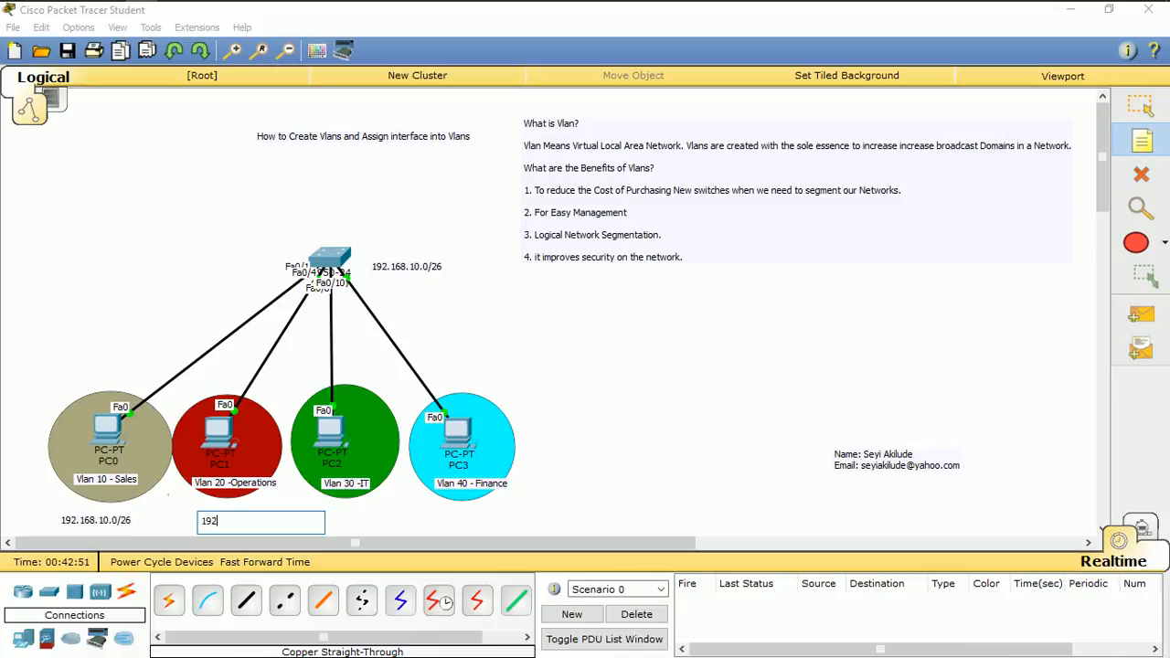
type(".168.10.")
type("1")
key("BackSpace")
type("31")
key("BackSpace")
key("Return")
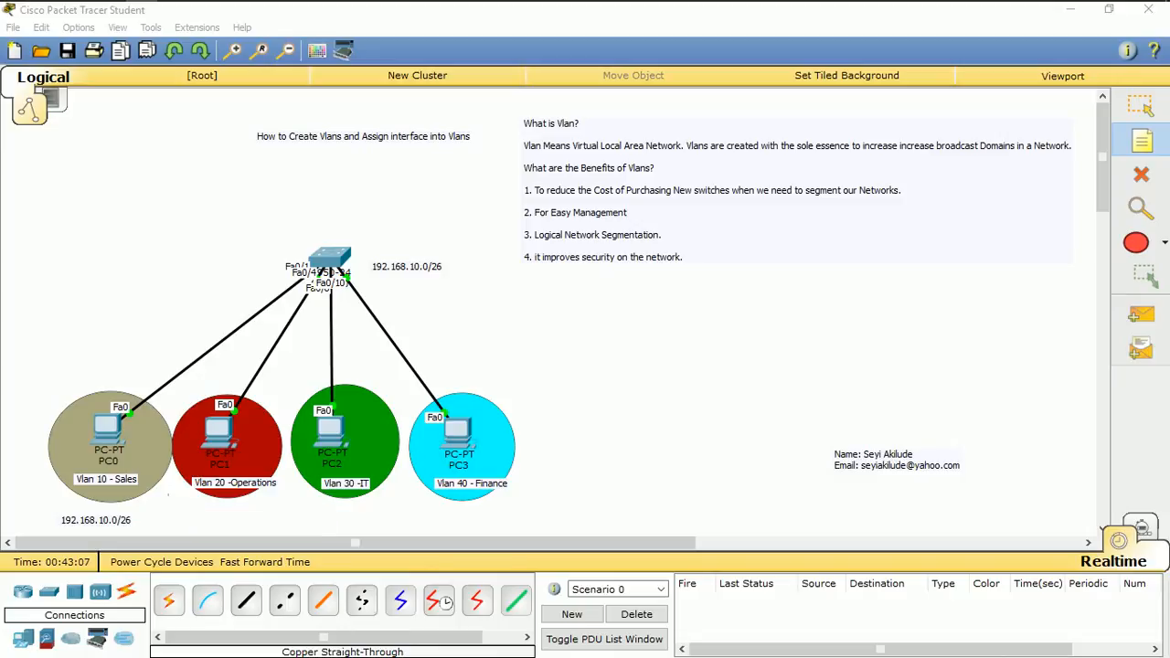
type("64")
key("BackSpace")
key("BackSpace")
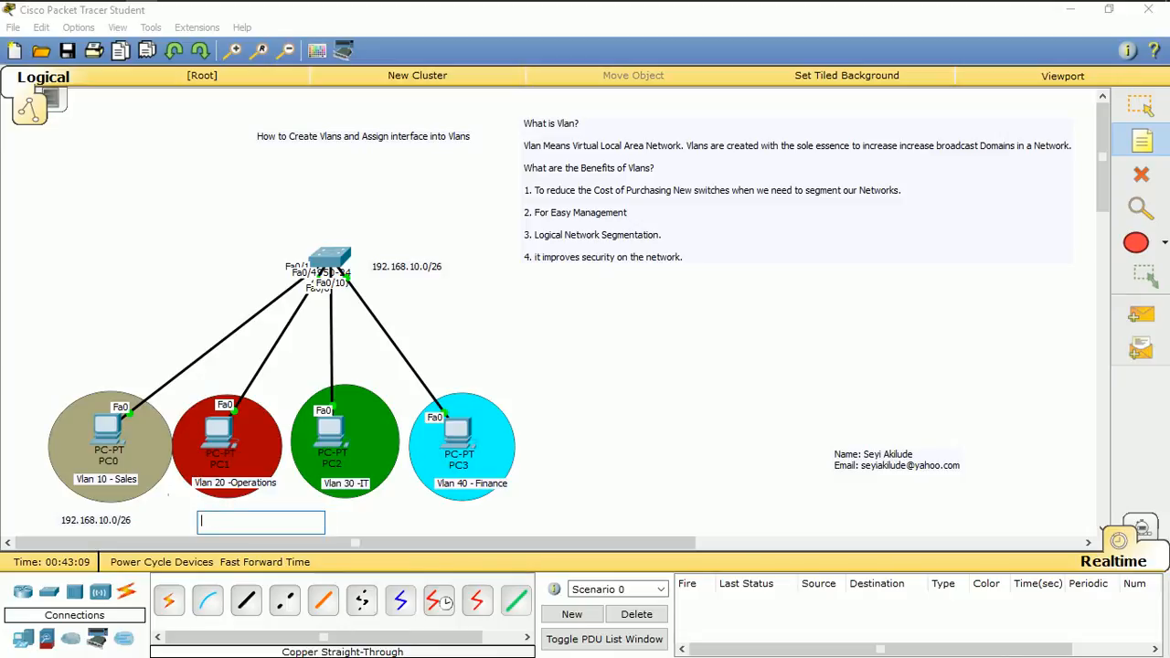
Label the Vlan 20 - Operations circle with a note below it reading 192.168.10.64/26
type("192.168.10.64/26")
Add a note reading 192.168.10.128/26 below the Vlan 30 - IT circle
left_click(326, 518)
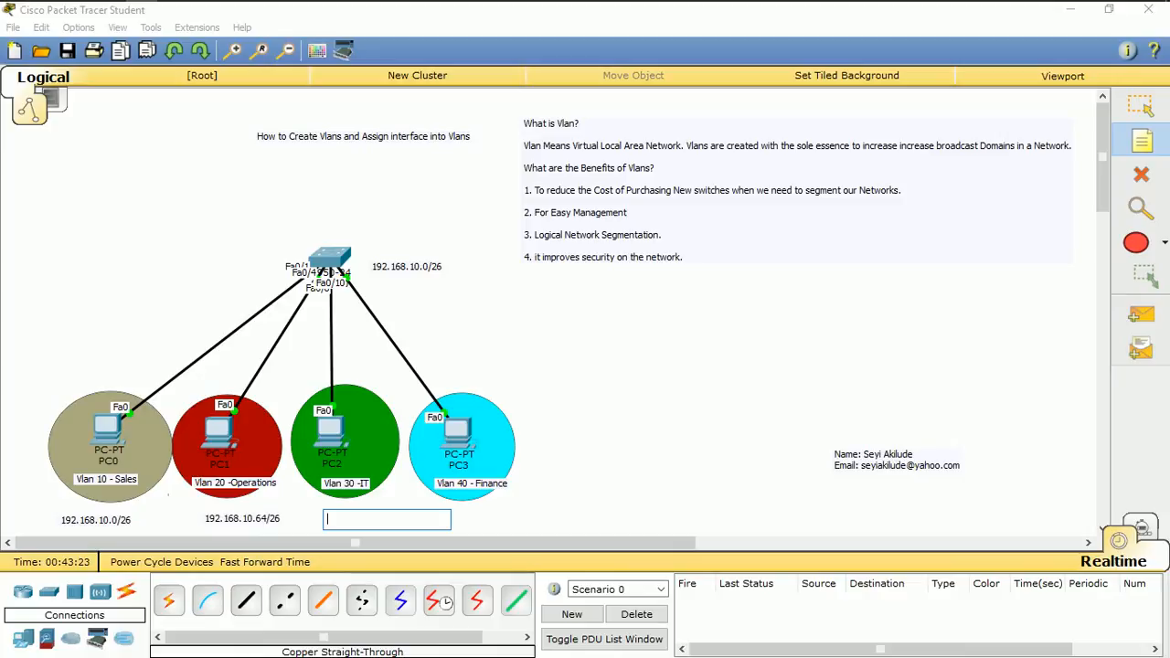
type("192.168.")
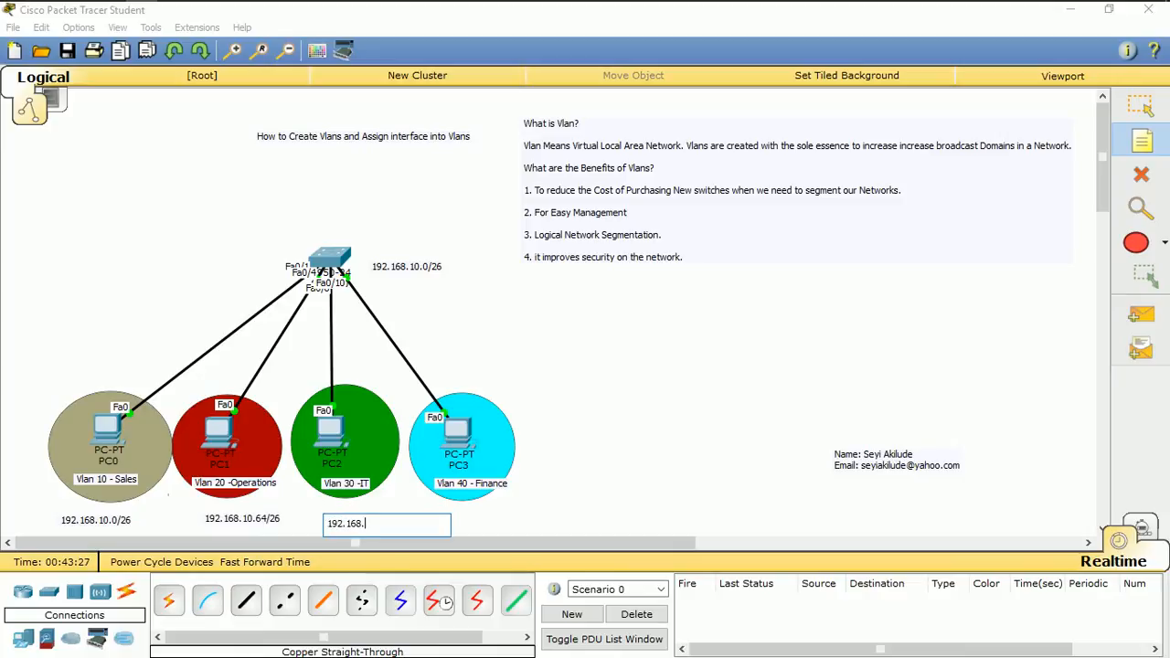
type("10.128/26")
Add a note reading 192.168.10.192/26 below the Vlan 40 - Finance circle and leave note placement
left_click(464, 521)
type("192")
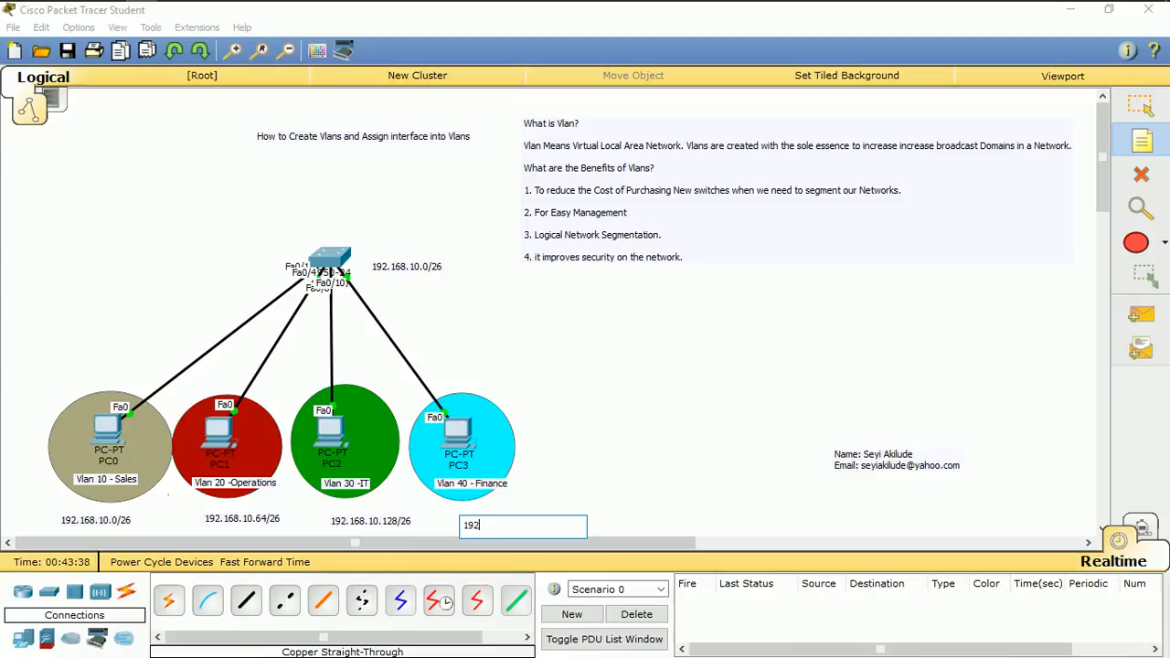
type(".168.10.192/26")
key("Escape")
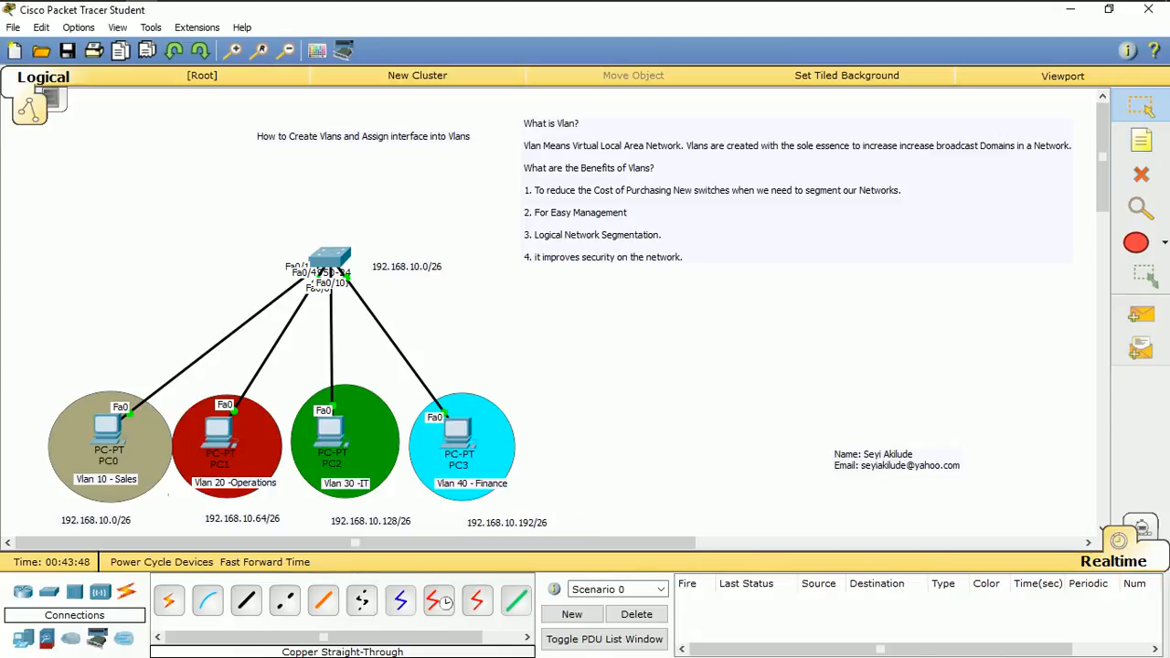
Line up the four subnet notes just beneath their VLAN circles and move the stray 192.168.10. note to the empty area above the author details
left_click_drag(487, 520, 477, 511)
left_click_drag(370, 520, 348, 510)
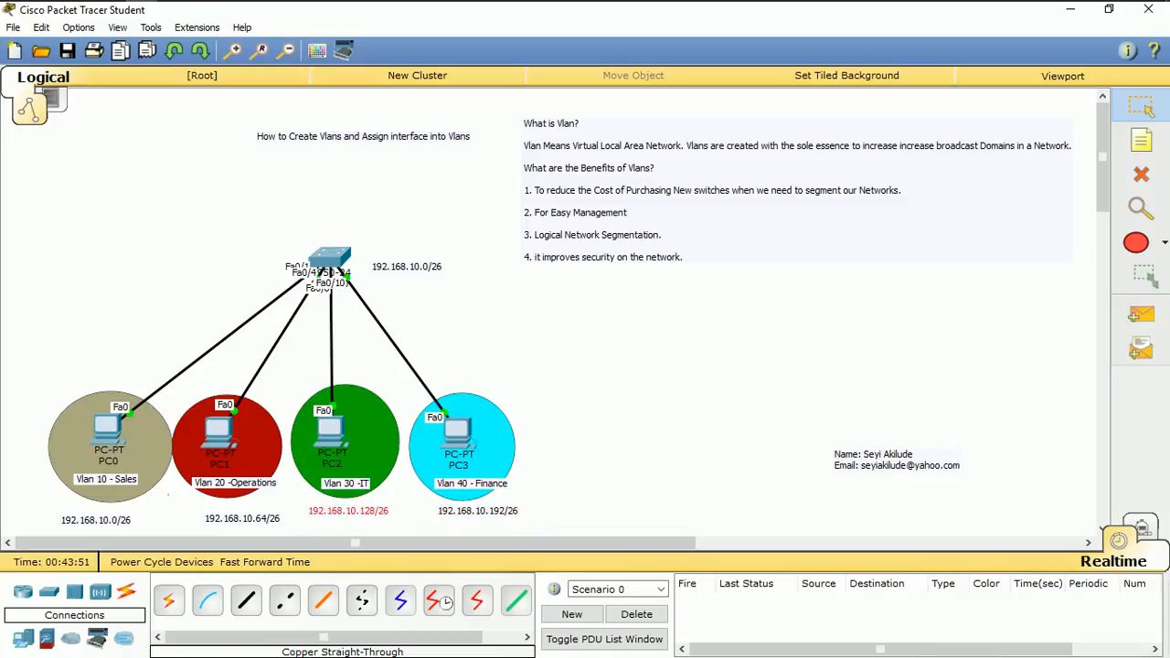
left_click_drag(242, 519, 960, 347)
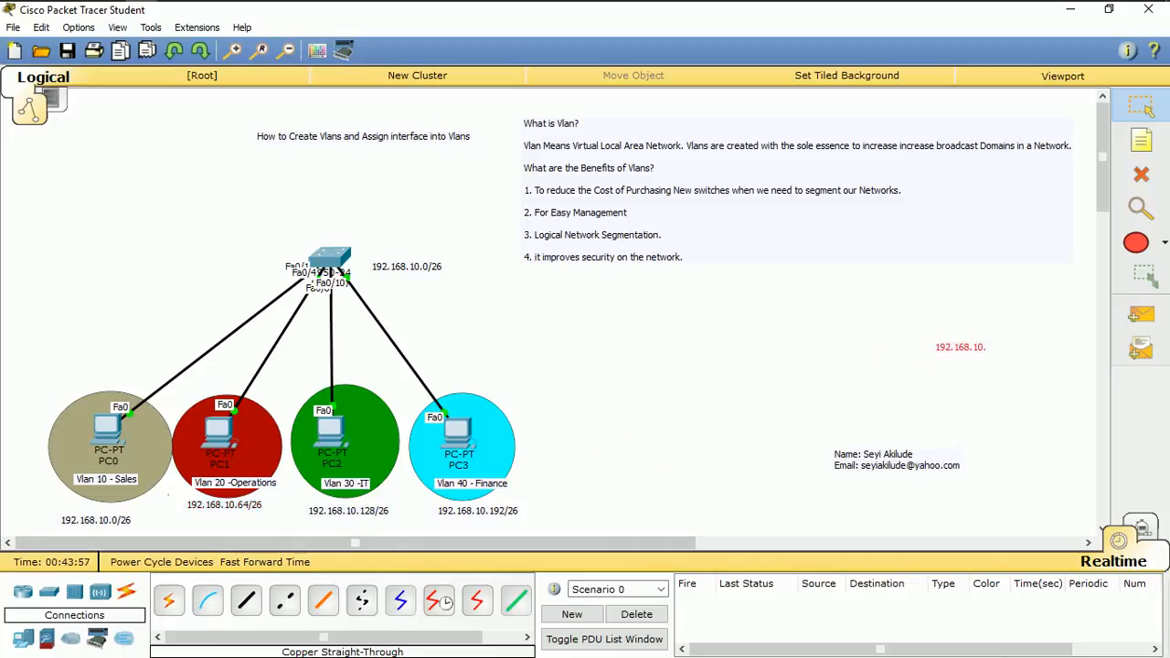
left_click_drag(101, 519, 100, 512)
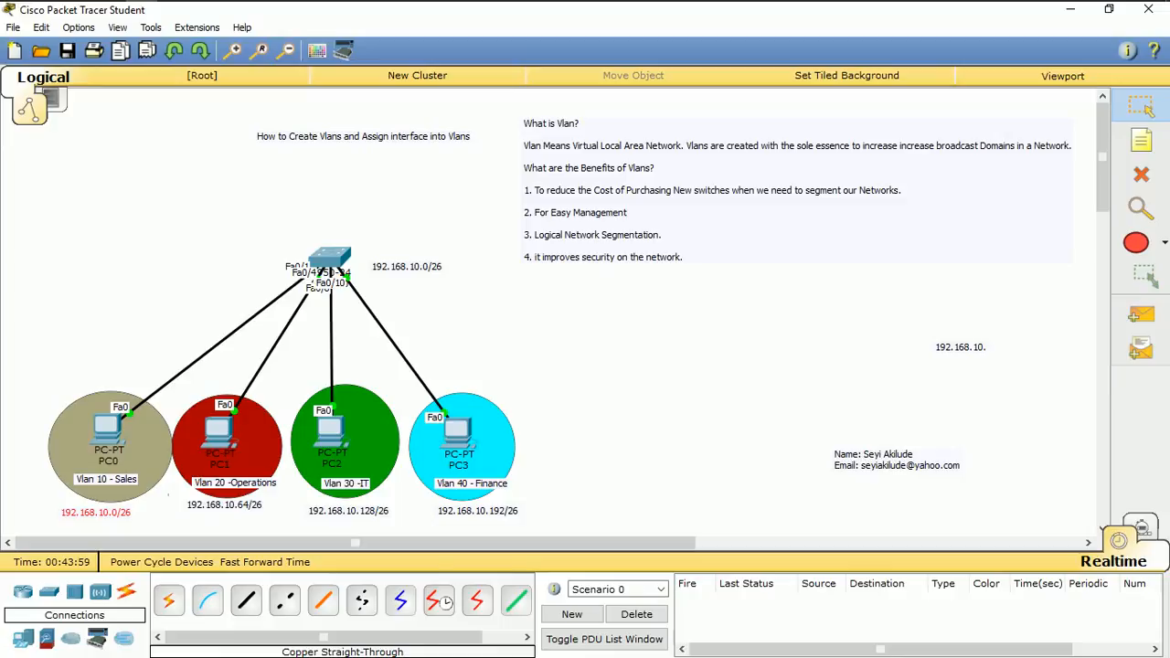
left_click_drag(223, 504, 224, 512)
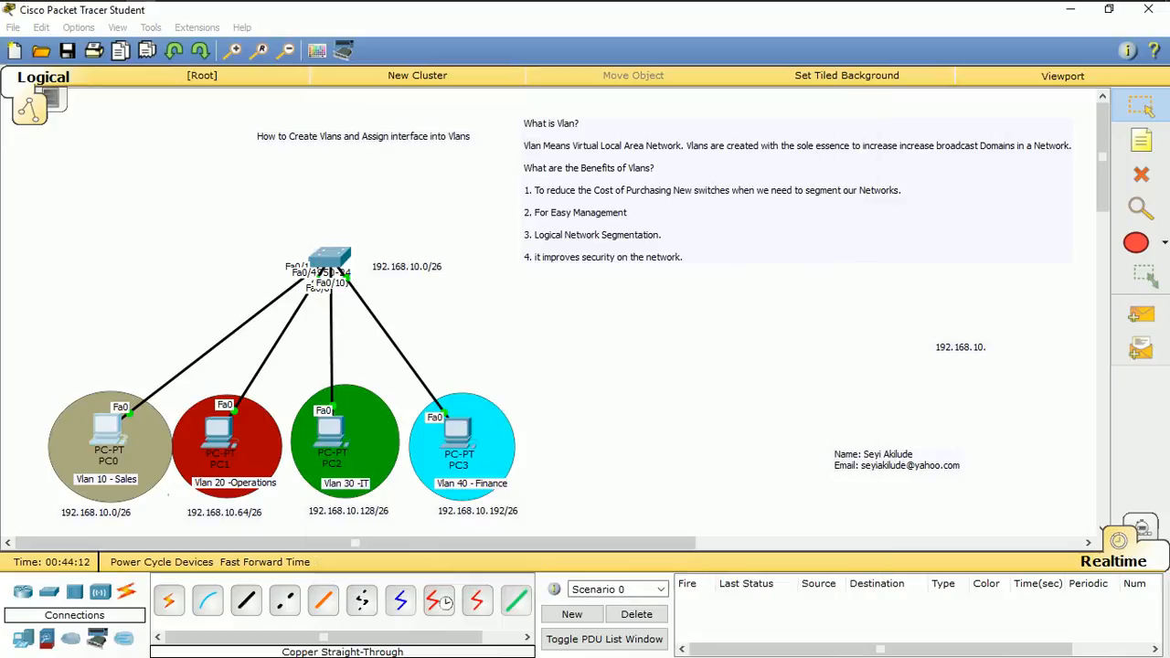
left_click(107, 430)
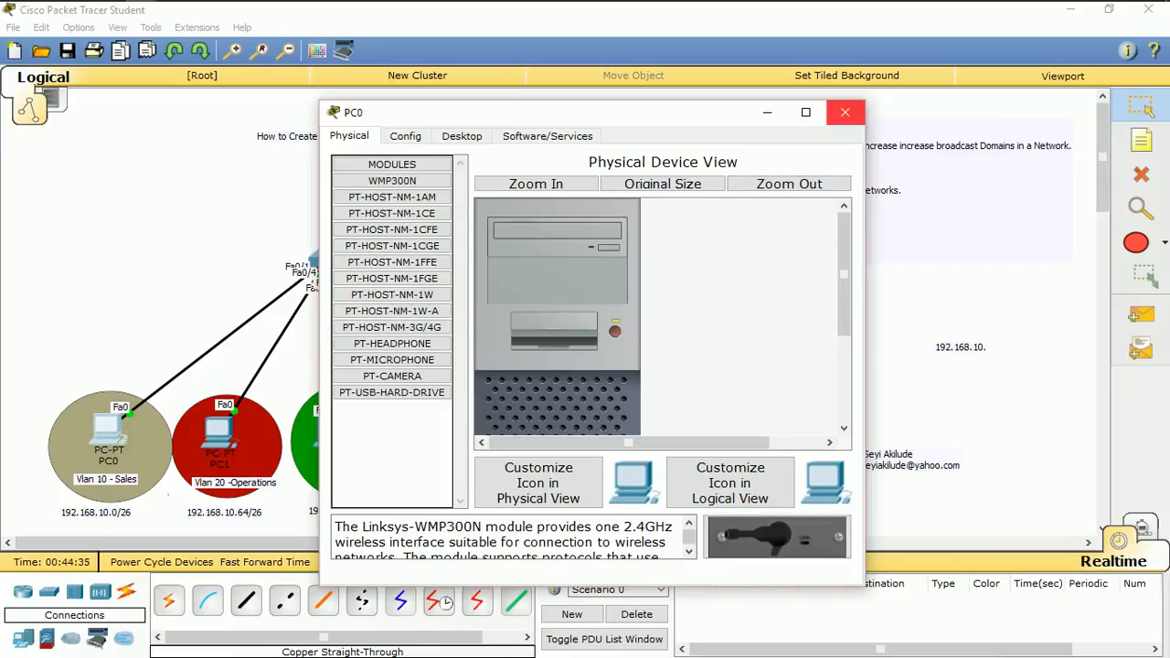
left_click(844, 111)
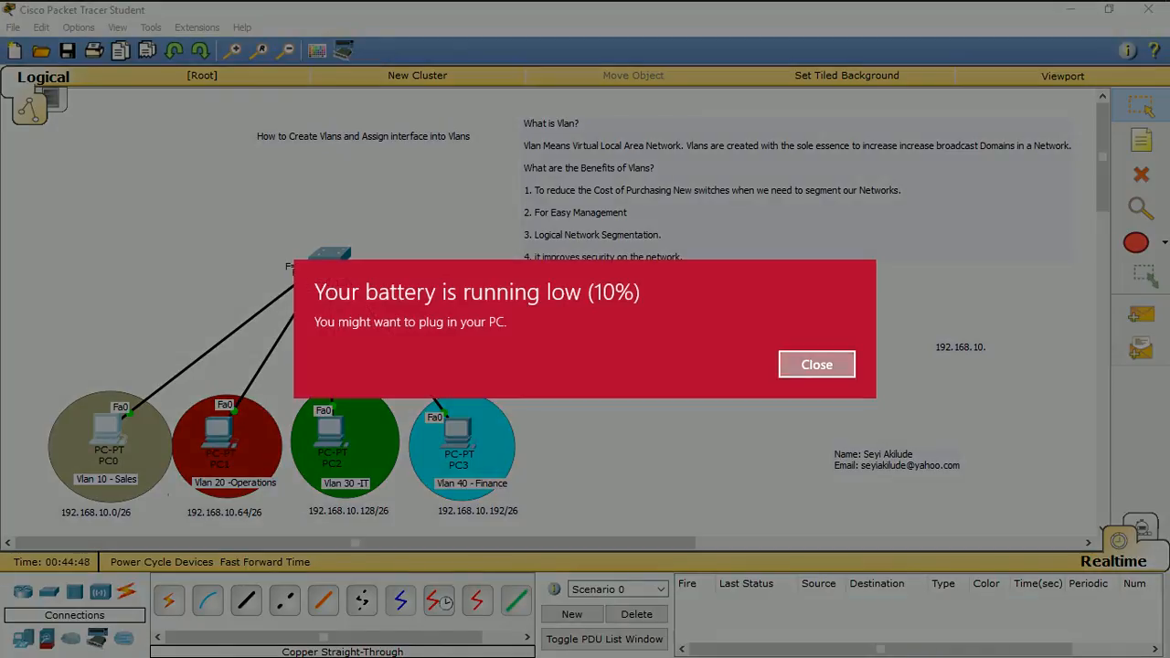
left_click(816, 365)
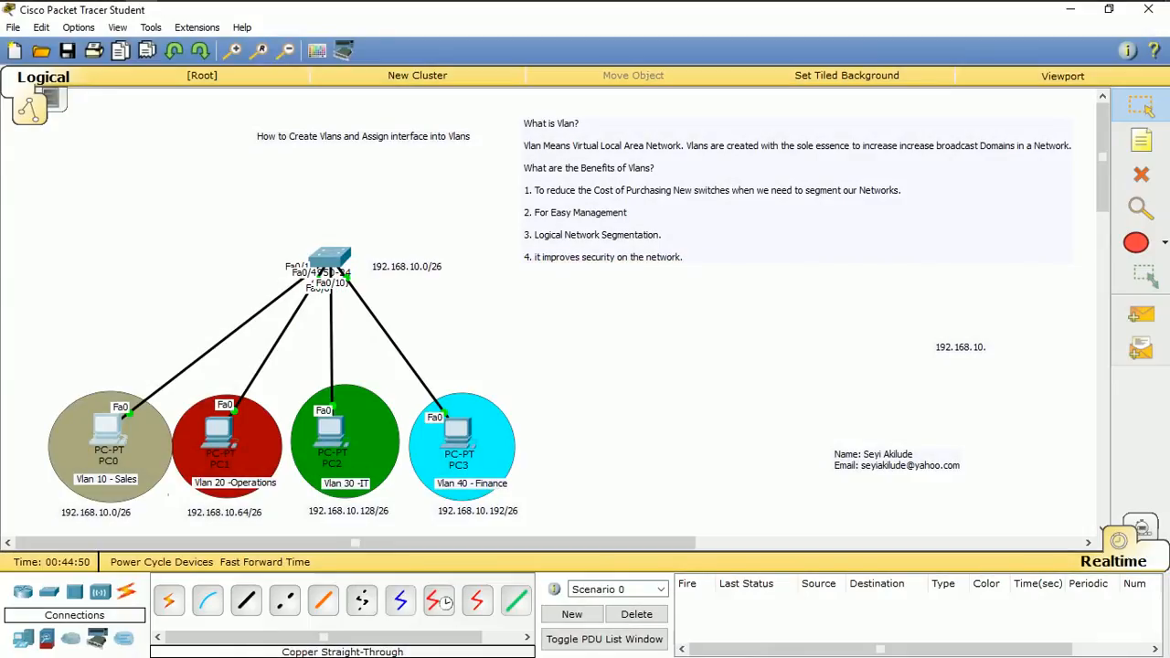